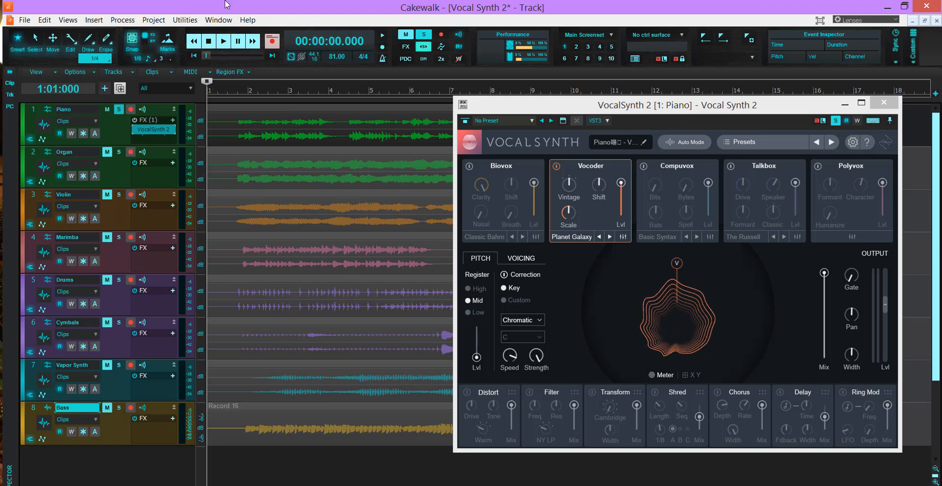
Audition the Piano track from the start of the project and set the playback start point to 1:02:948
key(space)
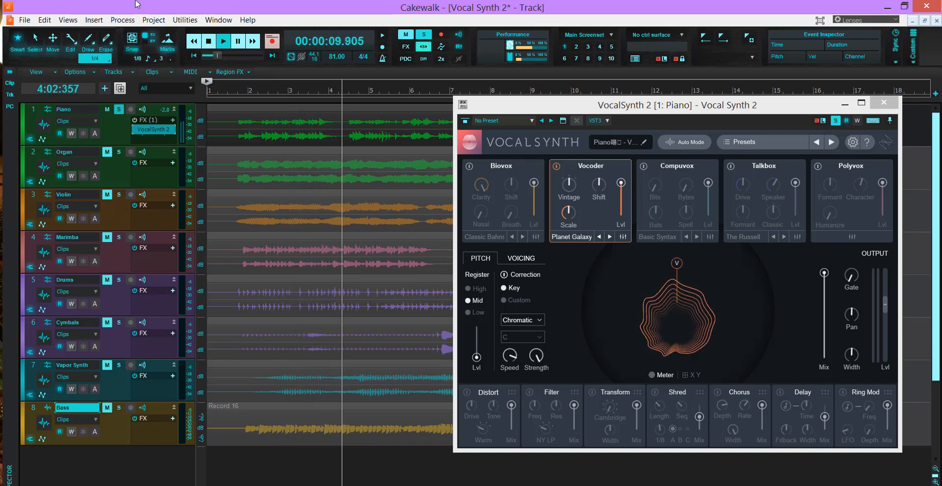
key(space)
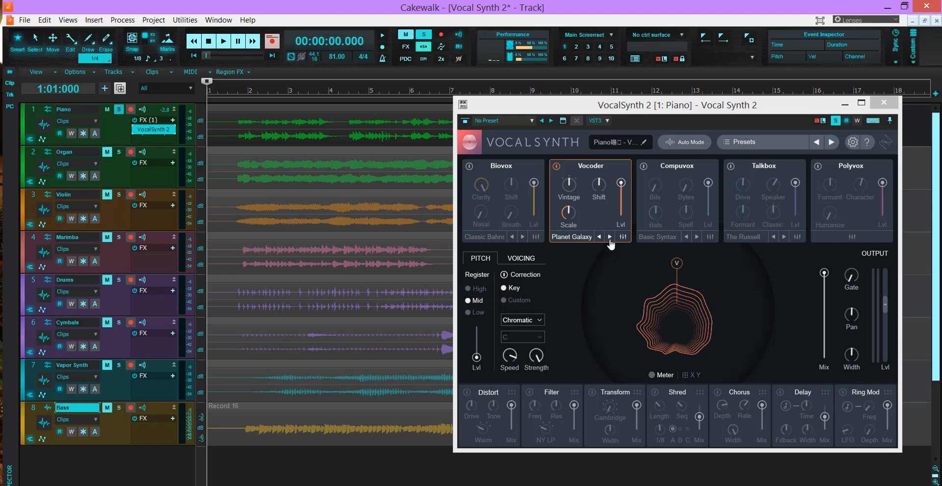
click(226, 93)
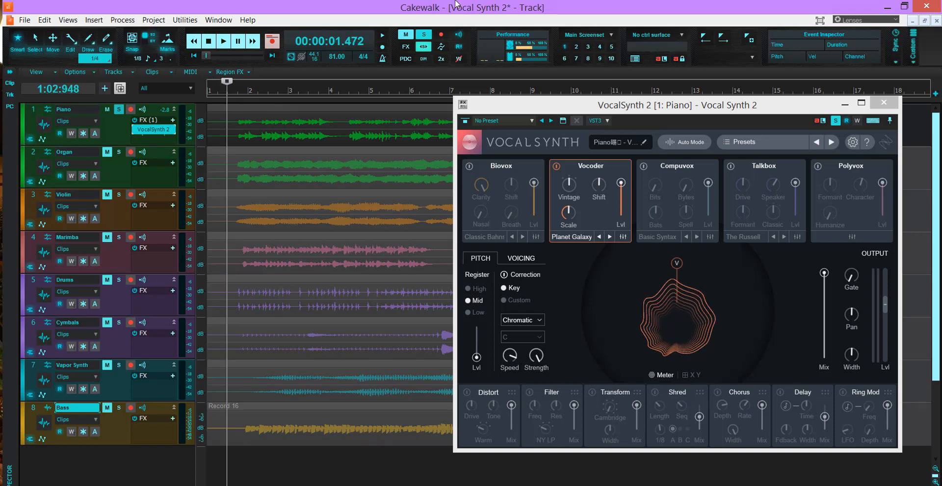
Audition the Vocoder on the Piano track while lowering its level in the central display, and return the level to full
key(space)
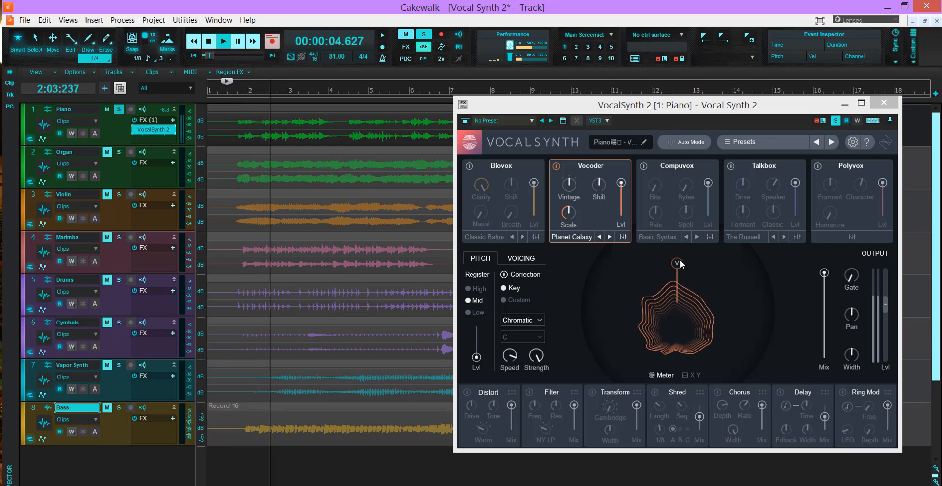
mouse_move(678, 266)
mouse_down()
mouse_move(676, 279)
mouse_move(666, 241)
mouse_move(671, 267)
mouse_up()
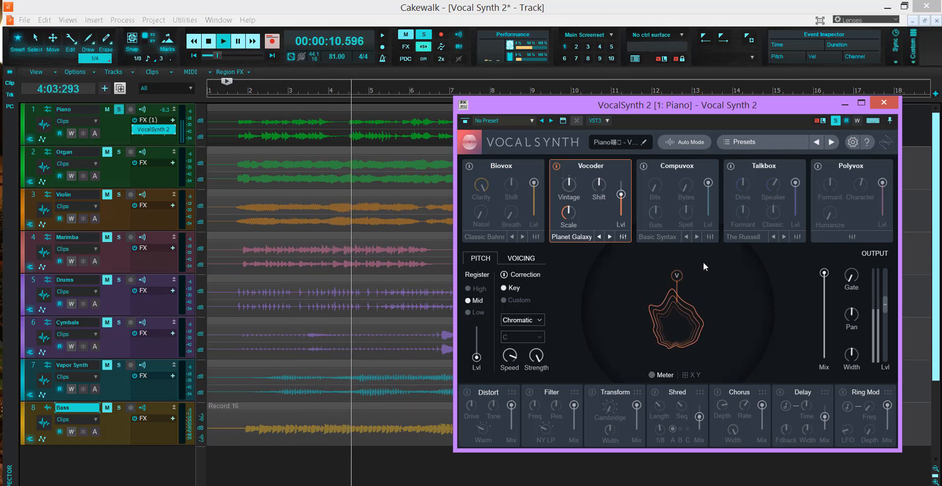
key(space)
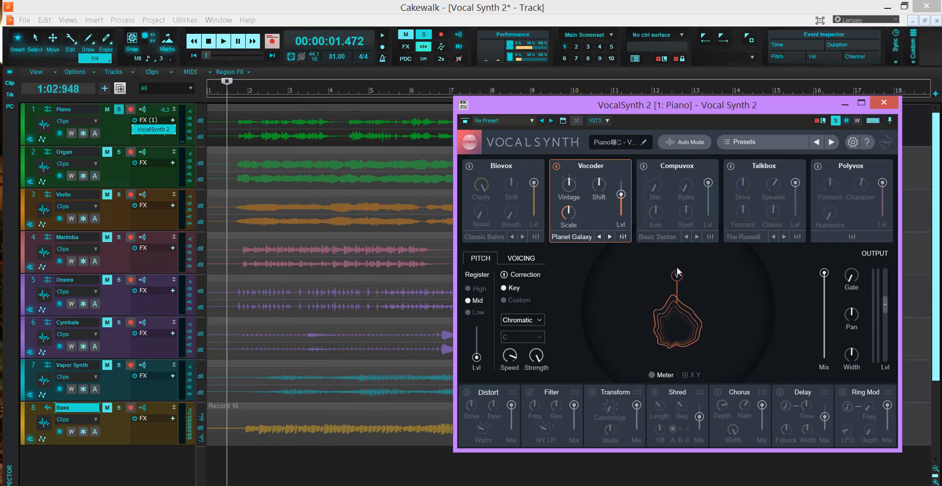
drag(677, 267, 679, 247)
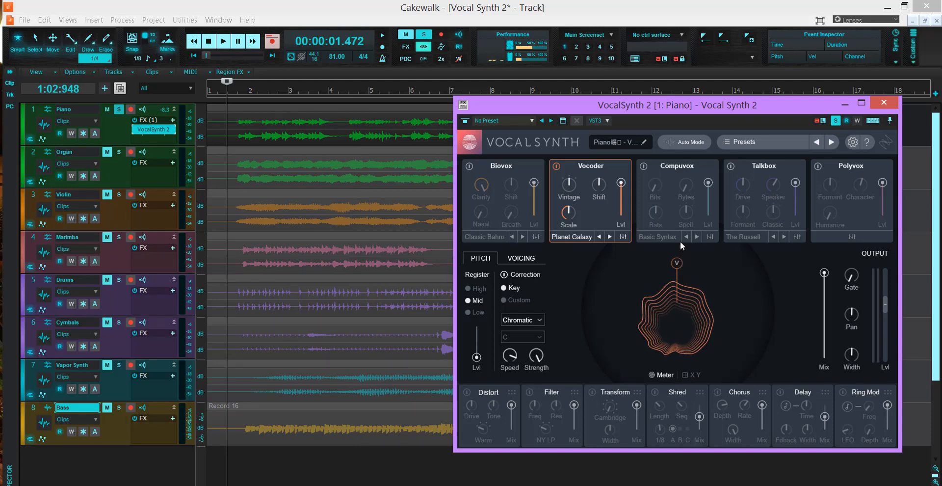
Play the Piano track while advancing through the Vocoder presets from Plastic Astros to Your Base
key(space)
click(610, 237)
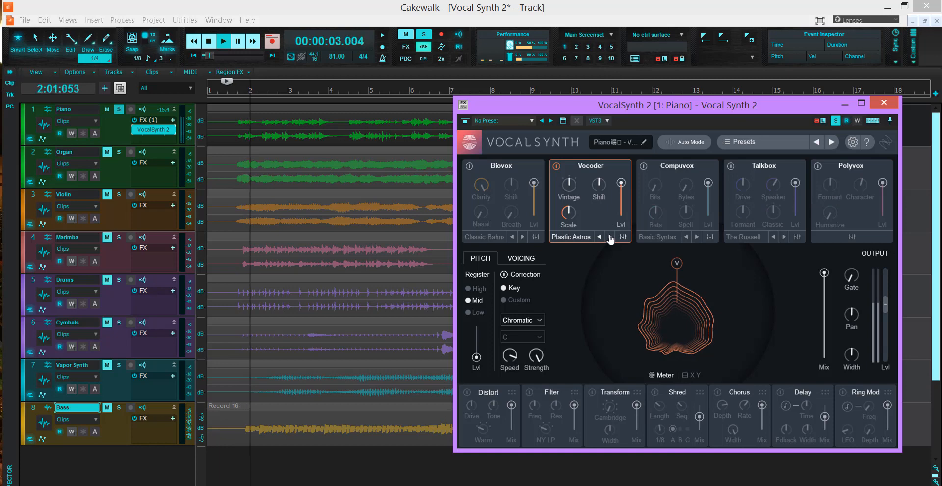
click(610, 237)
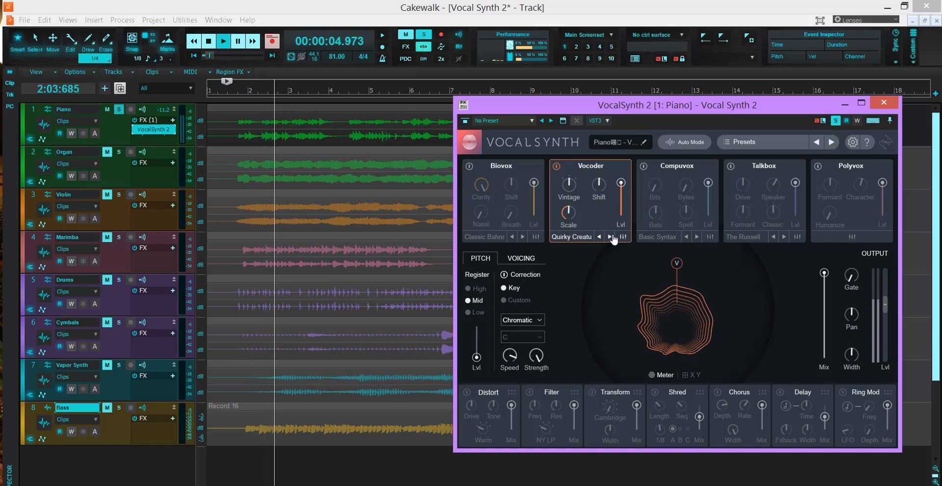
click(611, 237)
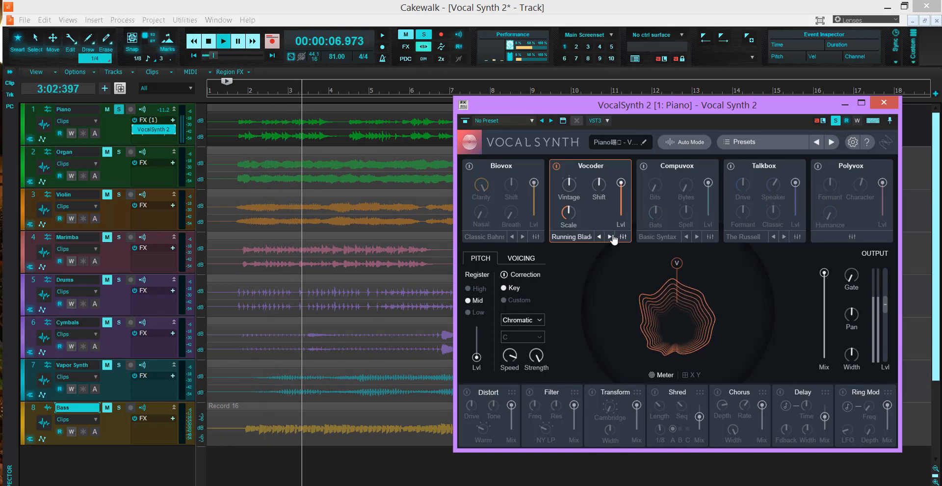
click(611, 238)
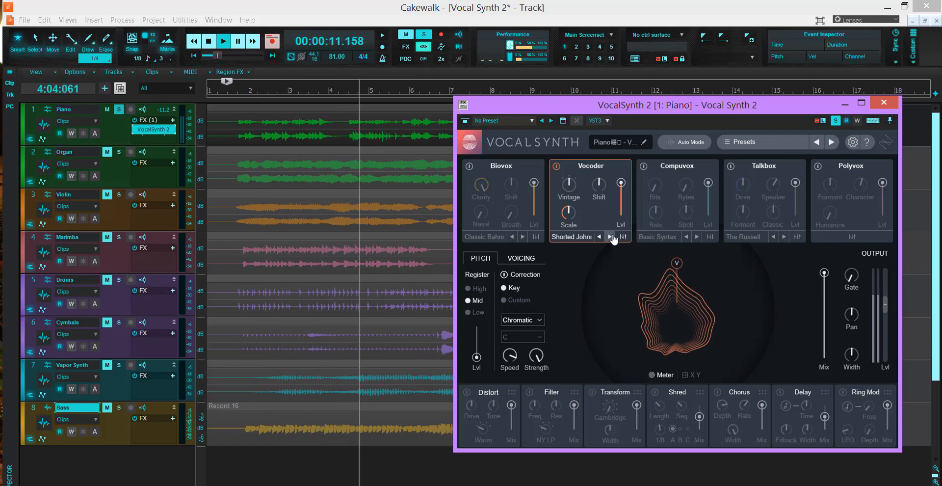
click(611, 238)
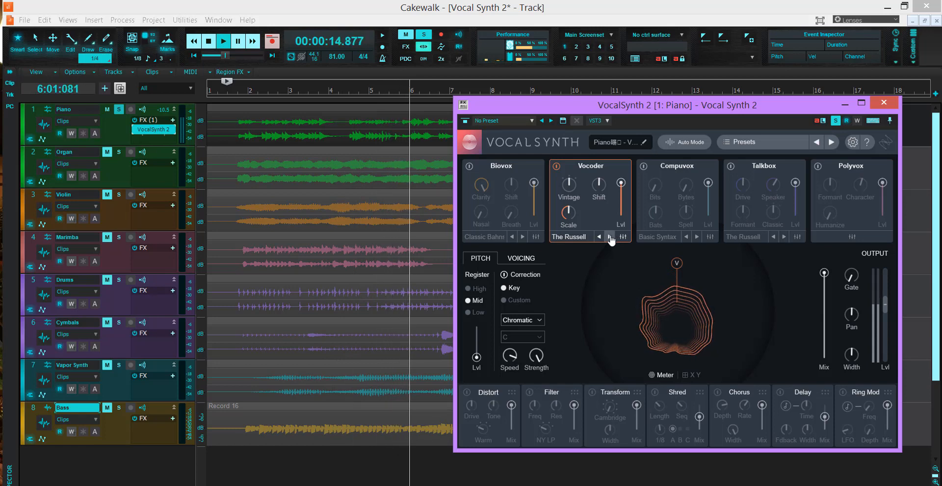
click(610, 237)
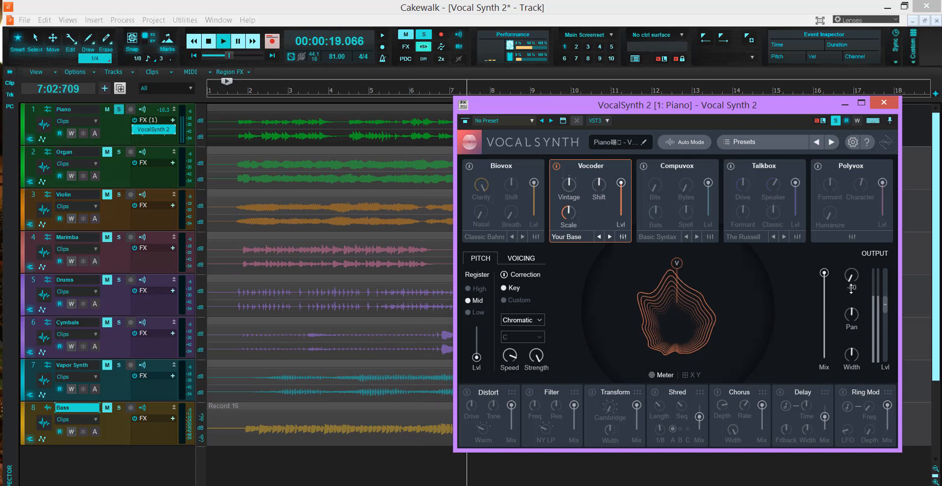
key(space)
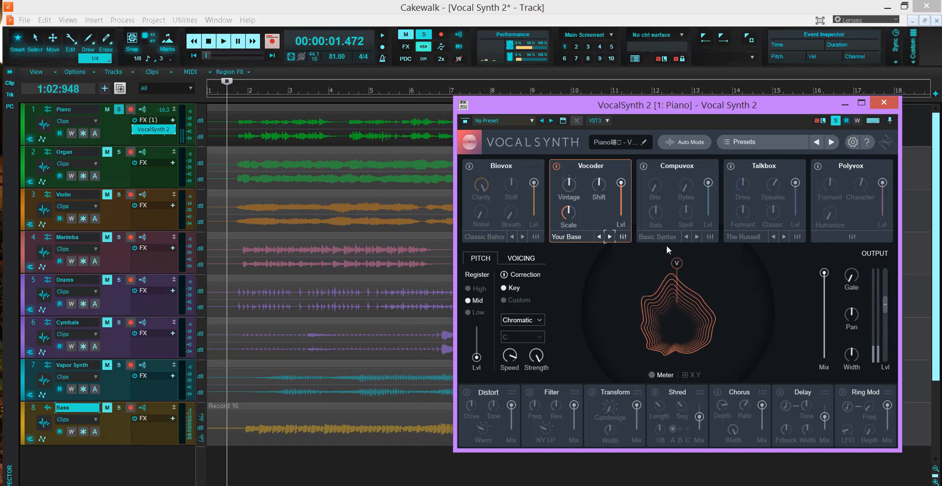
Turn off the Vocoder, enable Biovox and audition it on the Piano track with its level at full
click(557, 167)
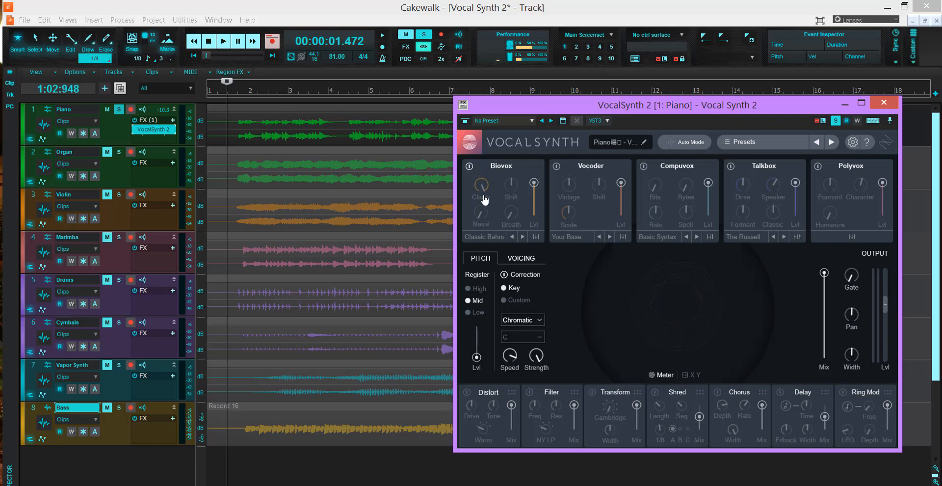
click(469, 166)
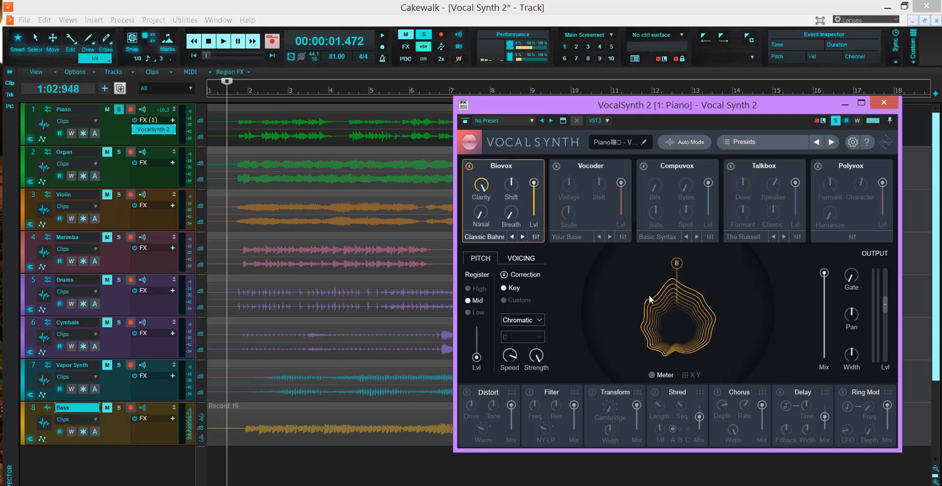
key(space)
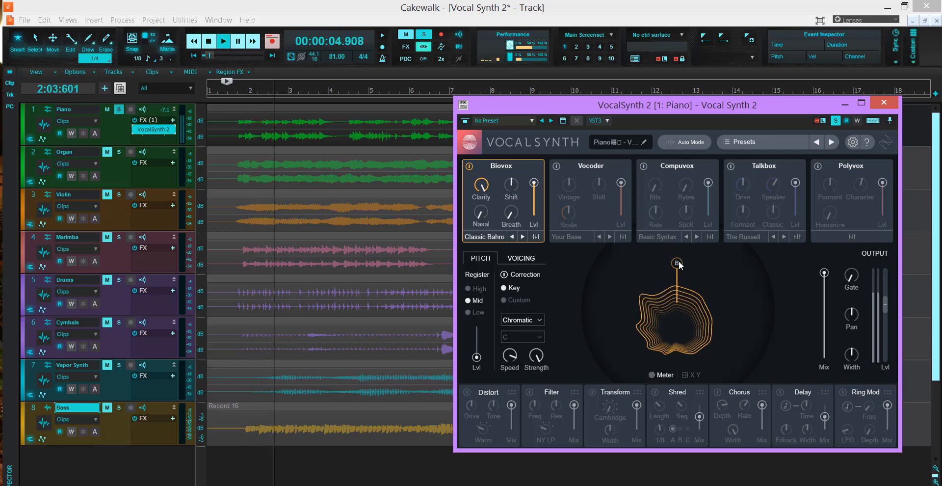
mouse_move(678, 260)
mouse_down()
mouse_move(678, 275)
mouse_move(679, 252)
mouse_move(679, 263)
mouse_up()
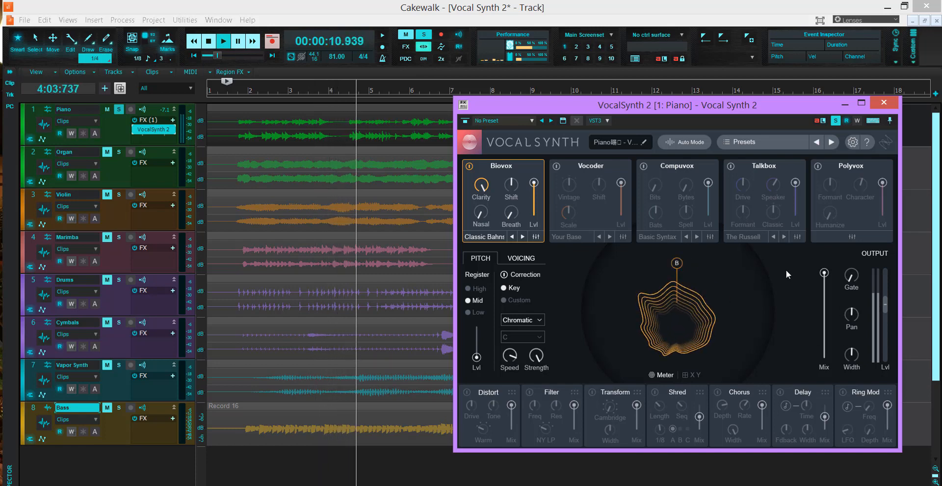
Advance the Biovox preset to Epoxy House during playback and turn the Biovox module off
click(522, 236)
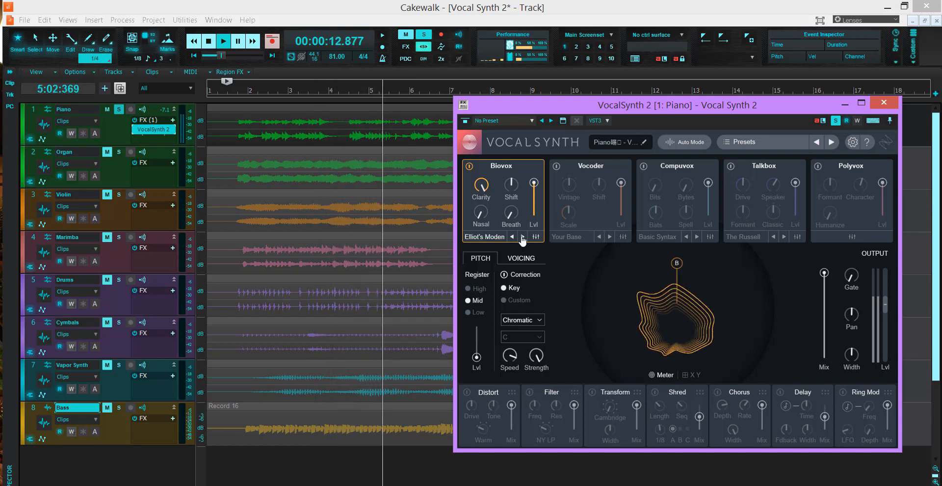
click(522, 236)
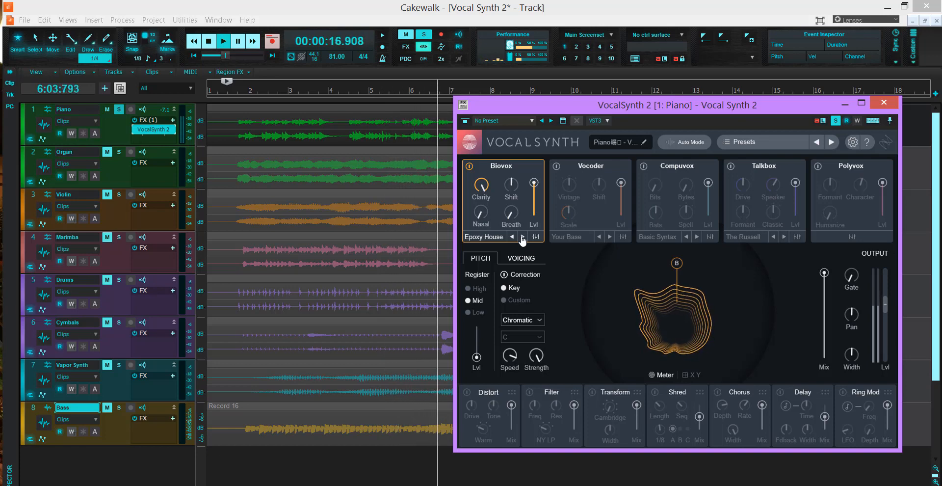
key(space)
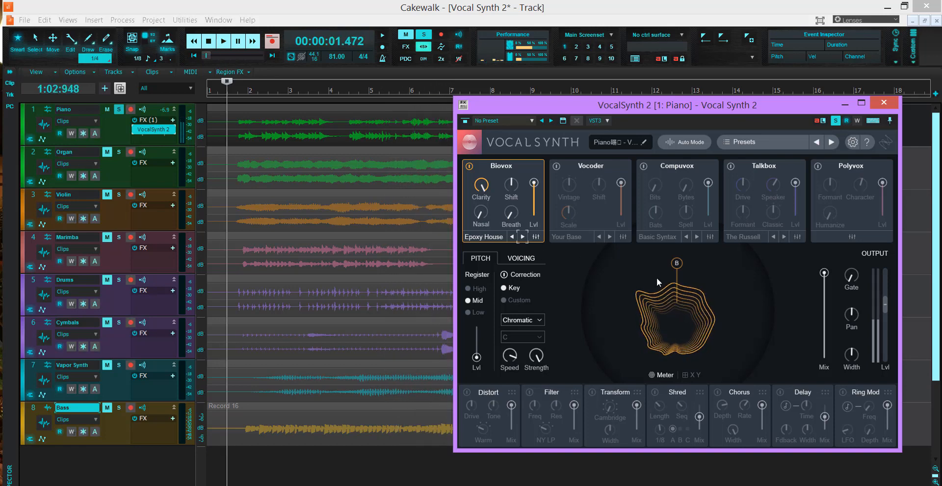
click(469, 167)
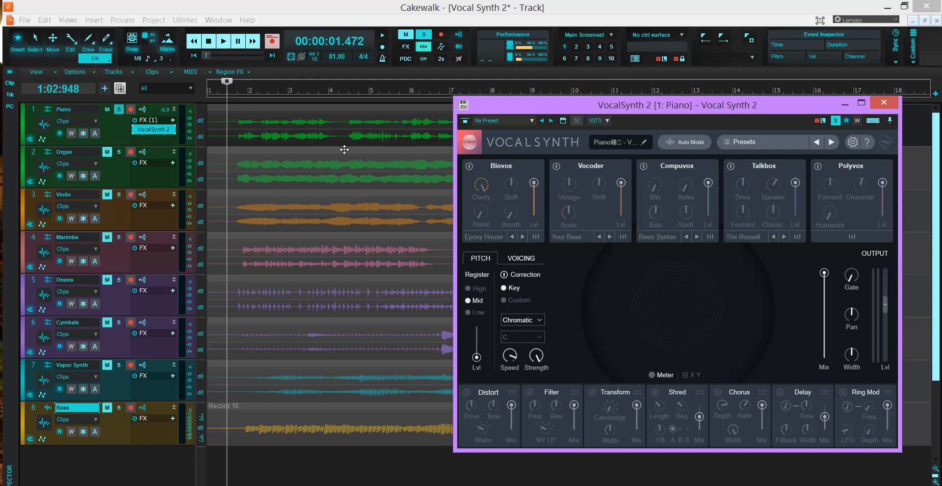
Unsolo and mute the Piano track, and unmute the Organ track
mouse_move(139, 128)
click(117, 109)
click(107, 109)
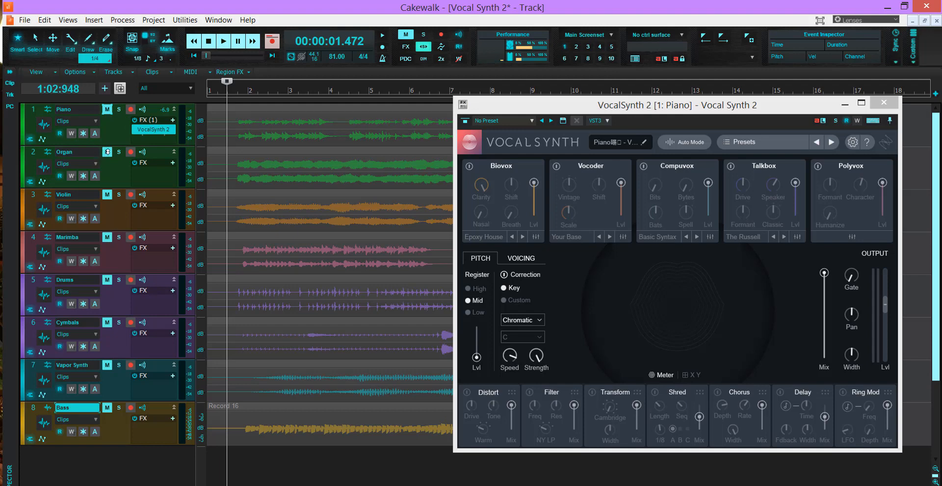
click(107, 152)
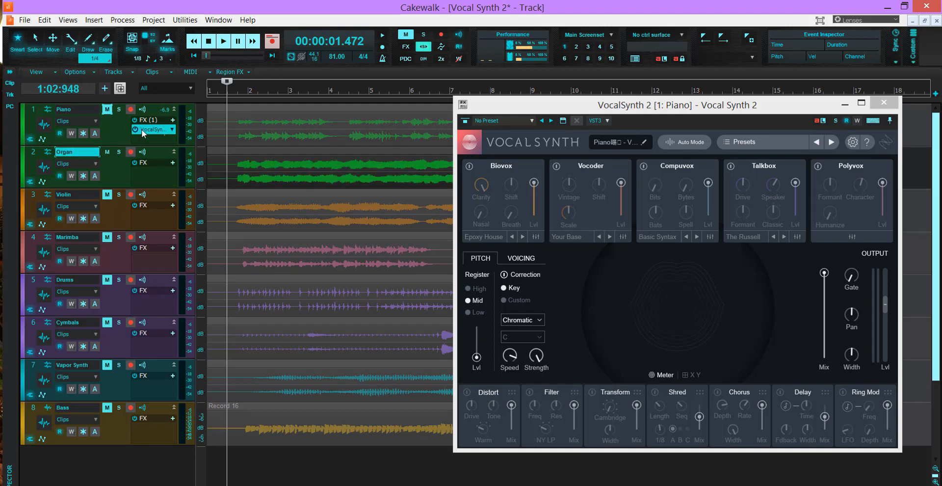
Move the VocalSynth 2 effect from the Piano track to the Organ track and audition the Organ with its effects bypassed
drag(141, 128, 146, 171)
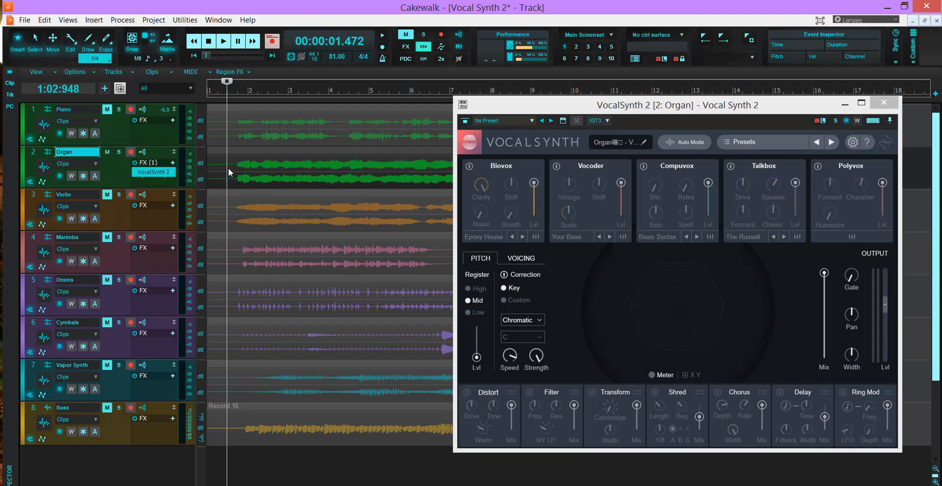
click(477, 144)
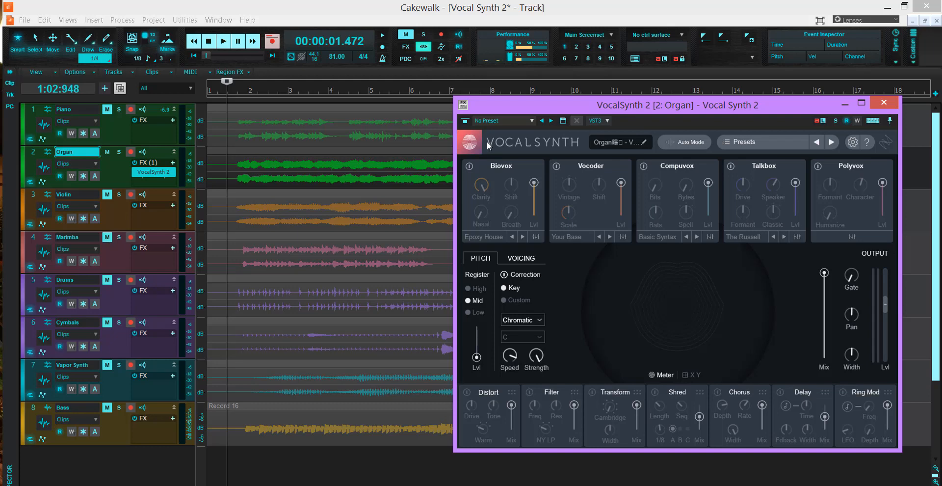
click(134, 163)
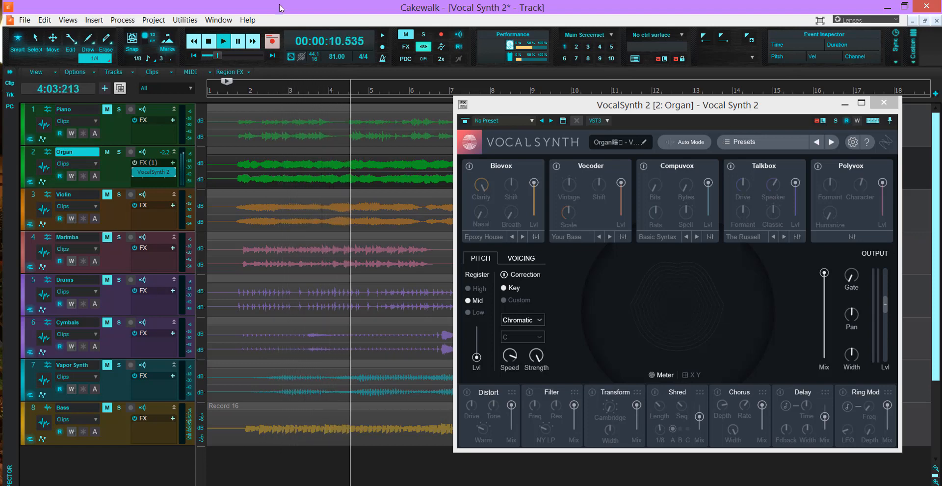
key(space)
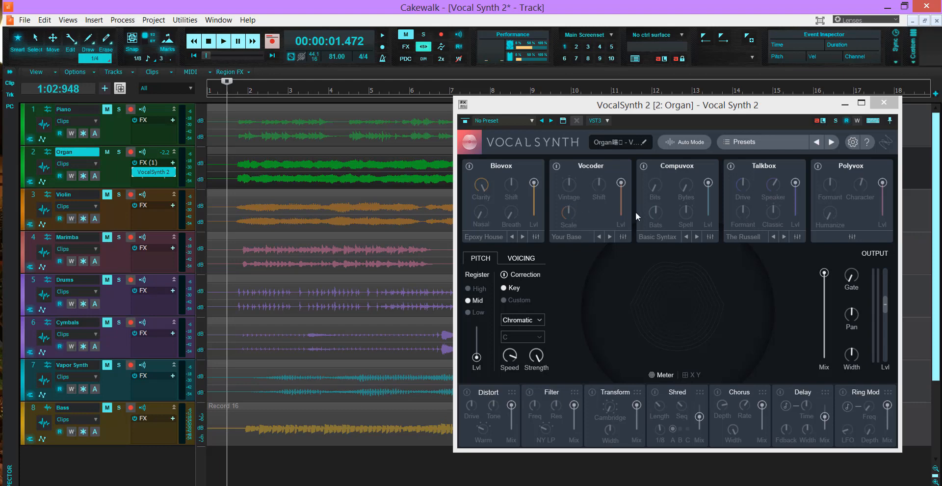
Enable the Vocoder with the Your Base preset, audition it on the Organ track and turn it off again
click(607, 212)
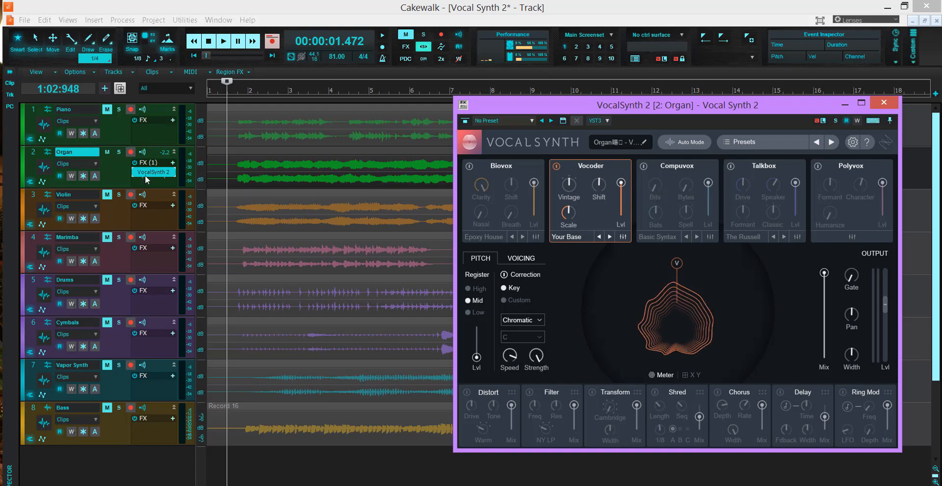
key(space)
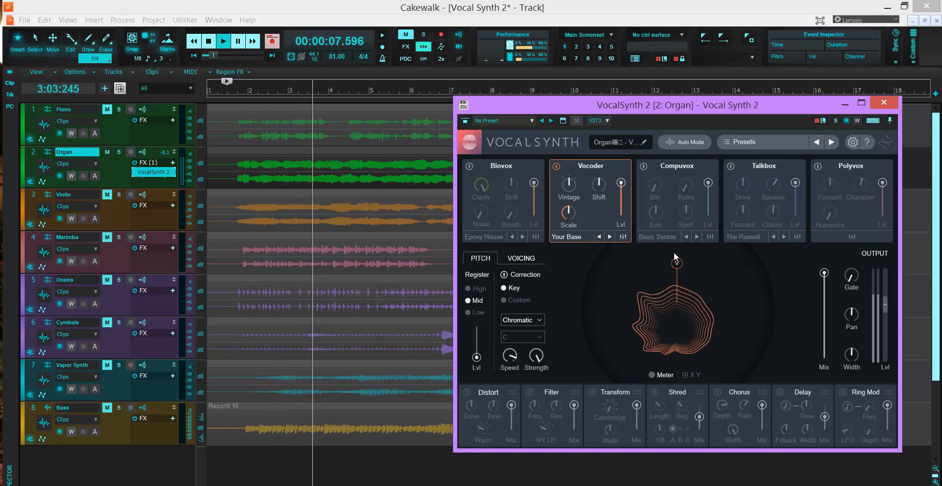
key(space)
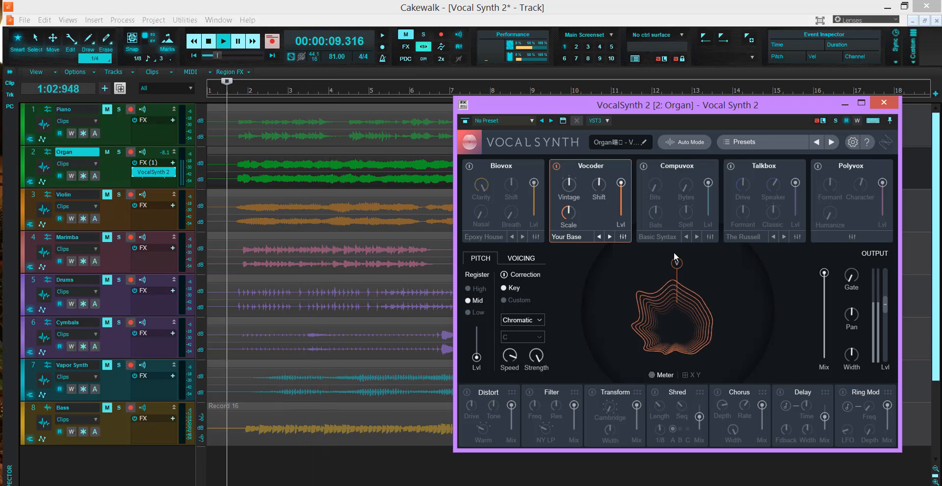
click(556, 167)
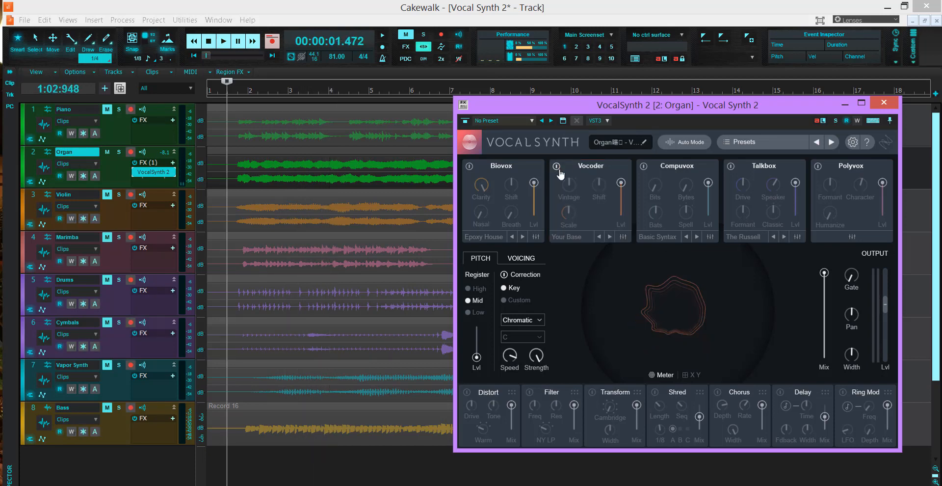
Enable Compuvox with the Basic Syntax preset on the Organ track and raise the Mid register level to 11 during playback
click(556, 167)
click(557, 166)
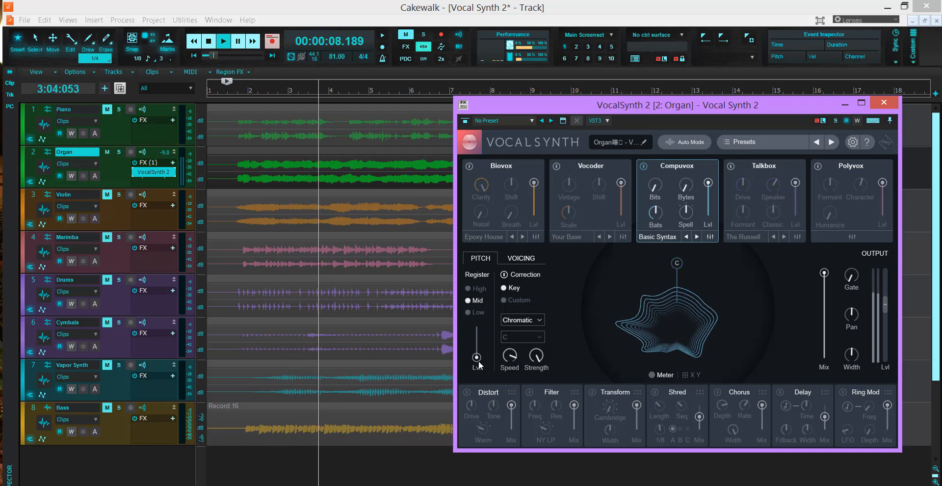
drag(476, 357, 476, 353)
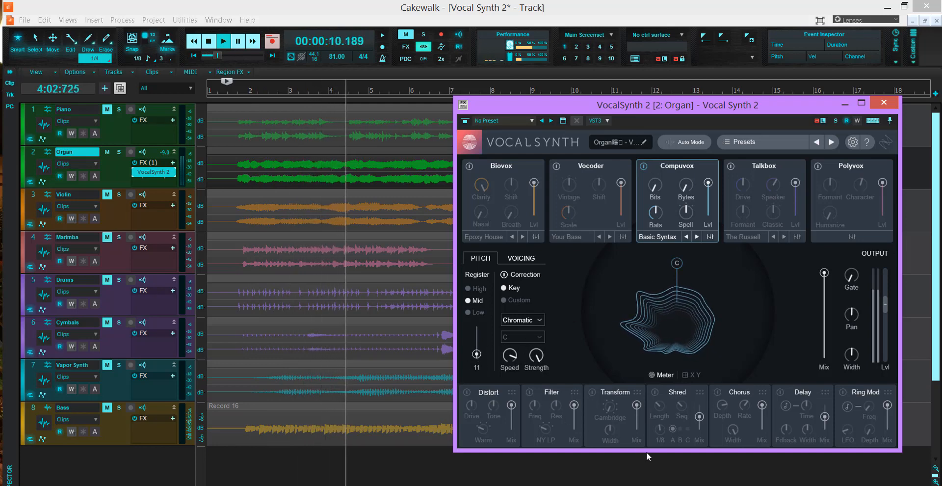
key(space)
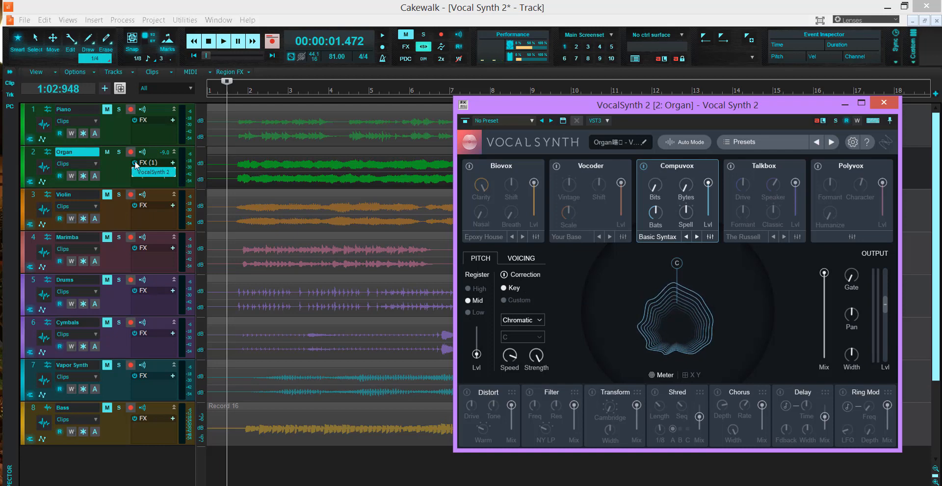
Bypass the Organ track's effects, mute the Organ track and unmute the Violin track
click(171, 191)
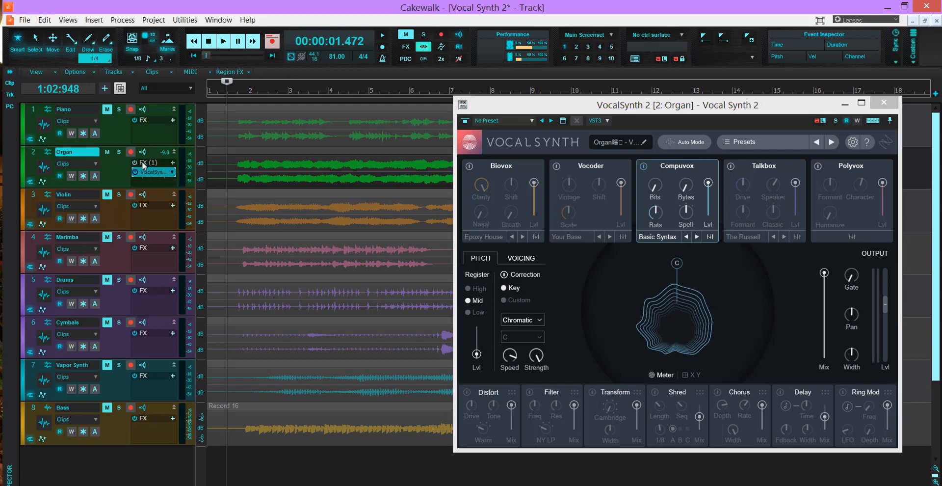
click(109, 154)
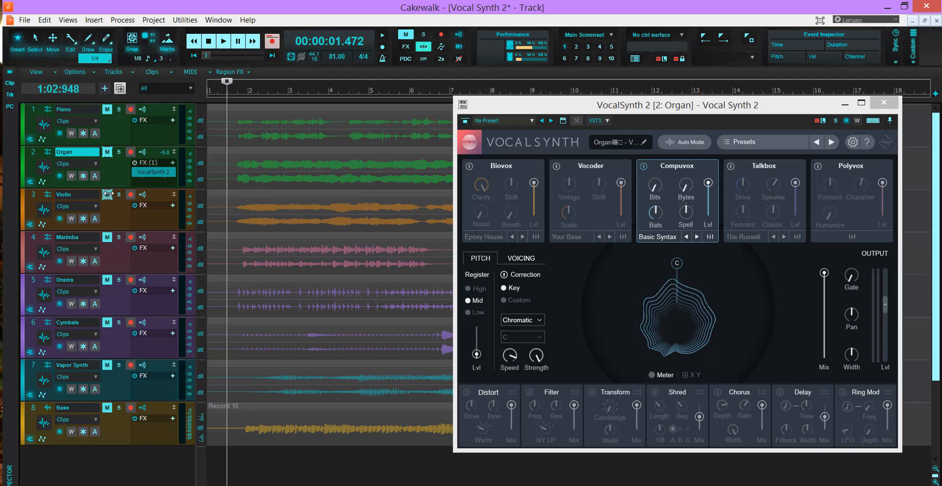
click(108, 194)
Move the VocalSynth 2 effect from the Organ track to the Violin track, audition the Violin with effects bypassed and re-enable them
drag(154, 191, 170, 228)
click(139, 214)
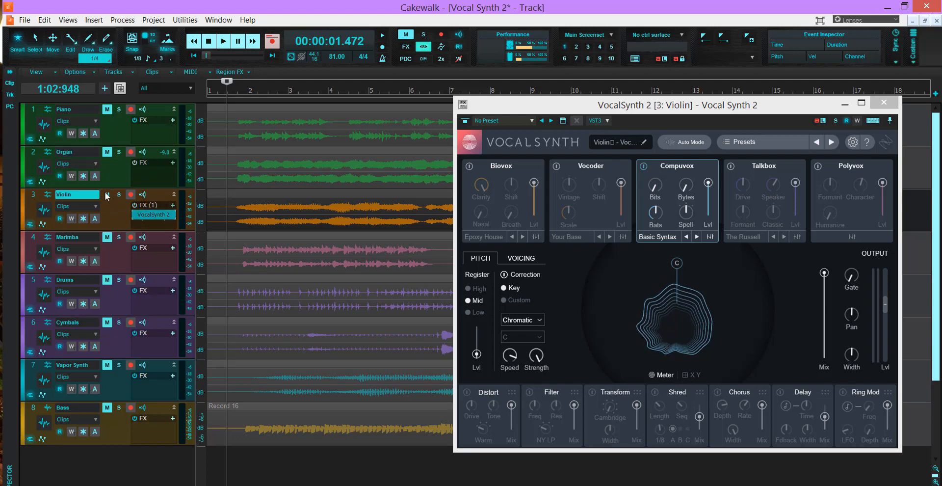
click(118, 194)
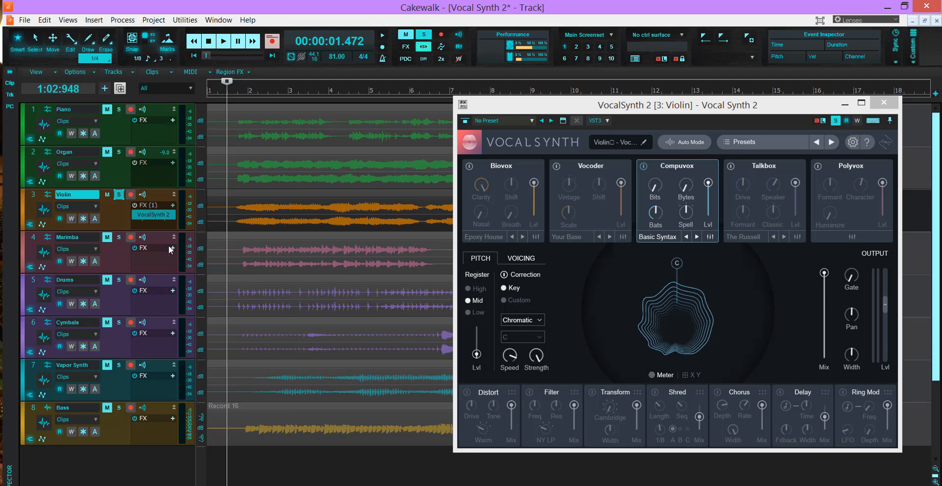
key(space)
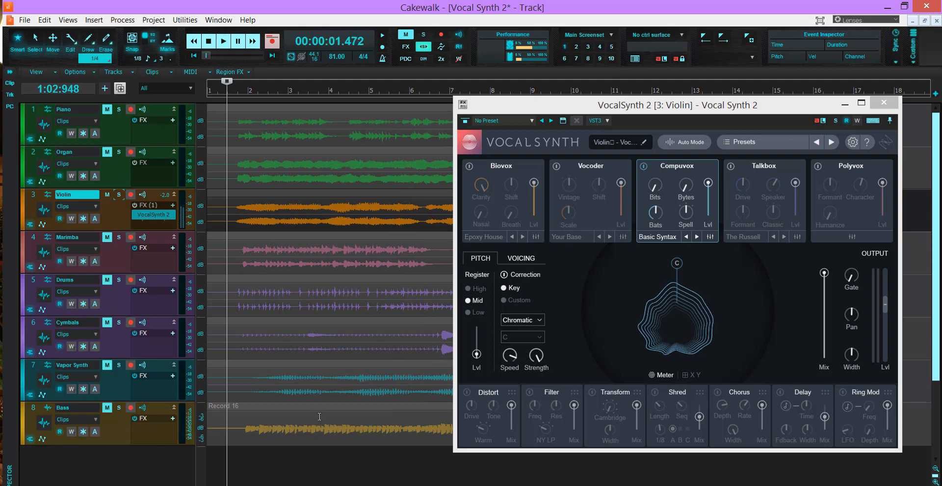
click(135, 208)
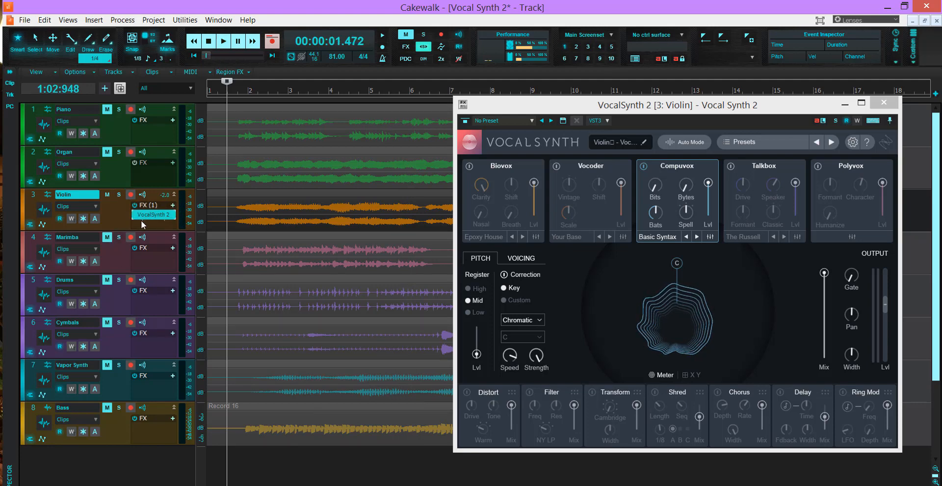
Enable Talkbox with The Russell preset, turn off Compuvox and start playback of the Violin track
click(730, 168)
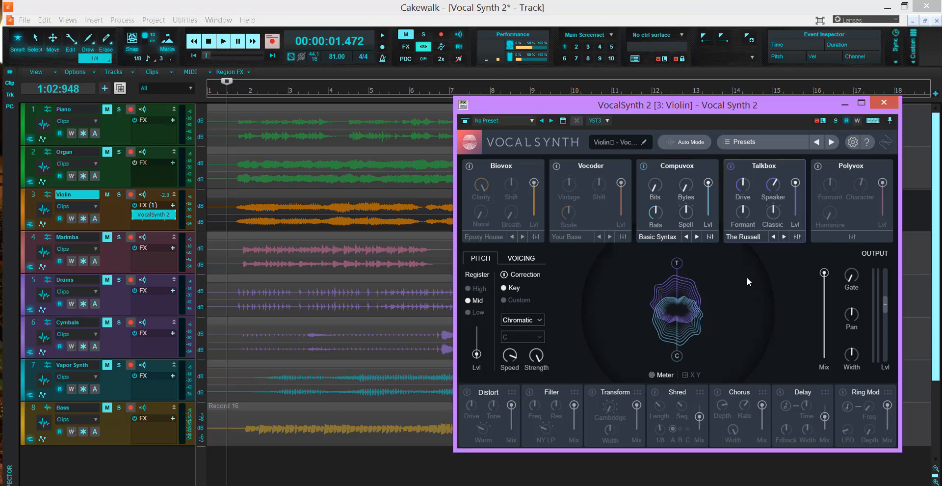
click(643, 167)
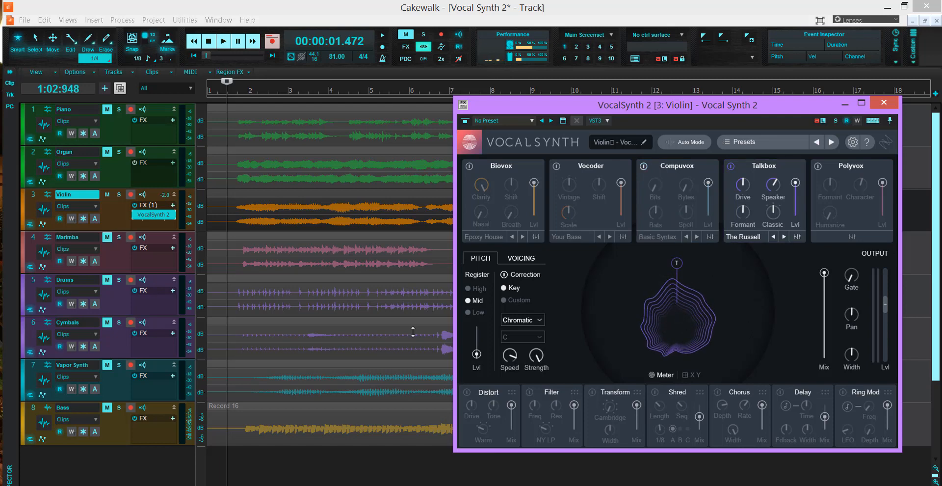
key(space)
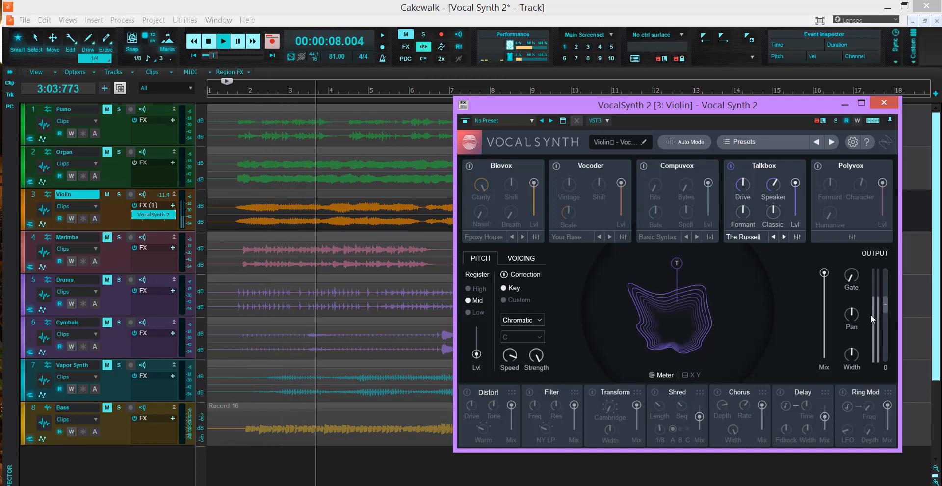
Step the Talkbox presets forward during playback through Your Base, - Init -, Altered Bots, Basic Syntax and Bass Grater to Bug Repellent
click(784, 237)
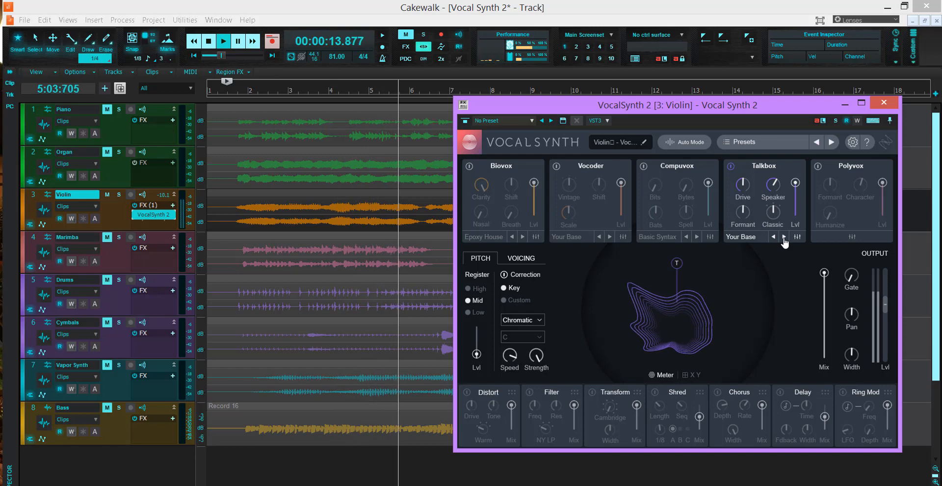
click(784, 237)
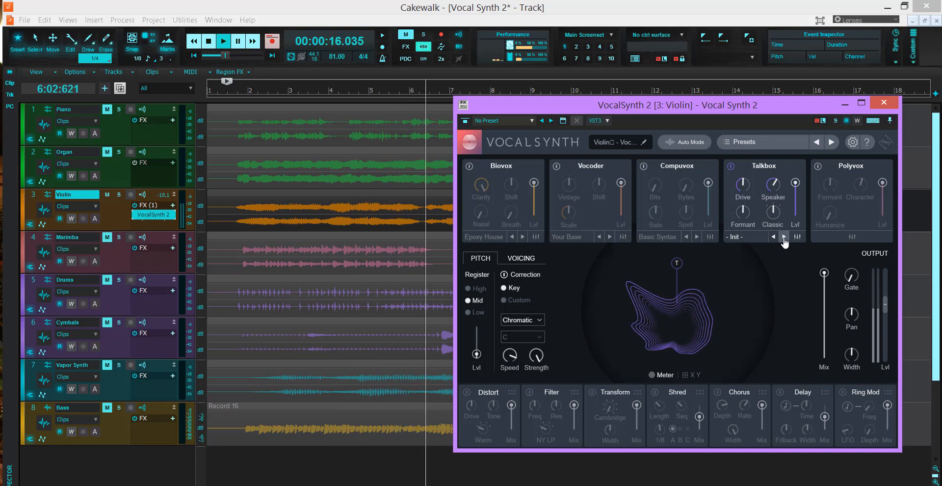
click(783, 237)
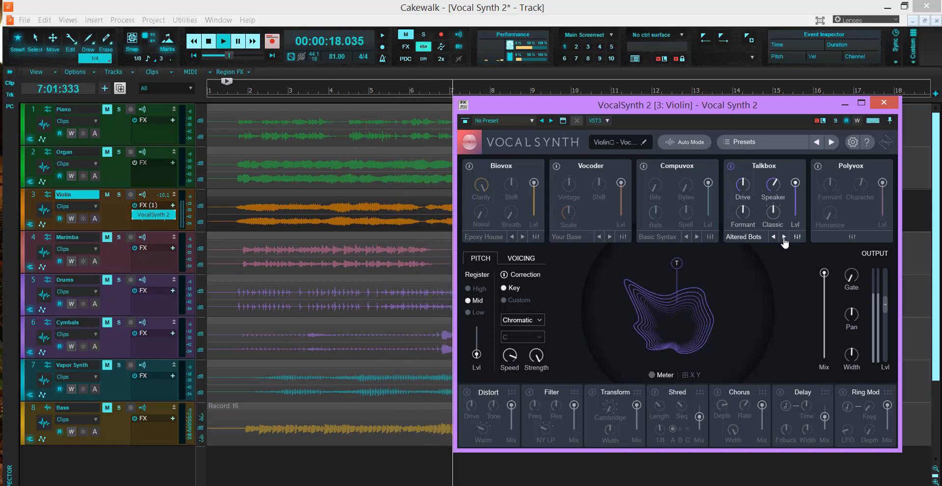
click(784, 237)
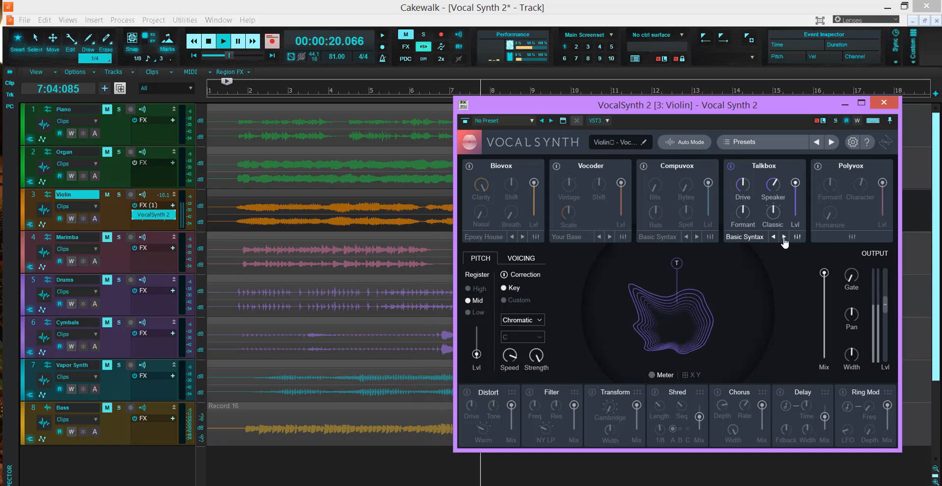
click(784, 237)
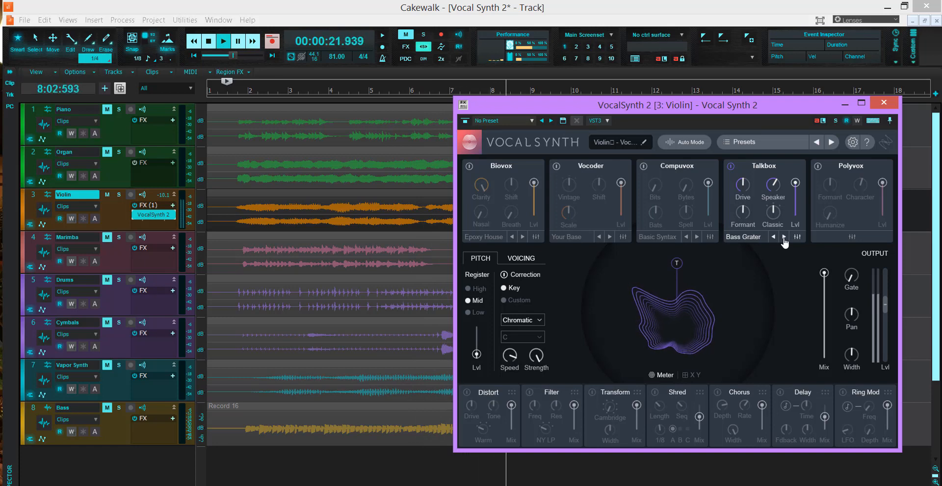
click(784, 237)
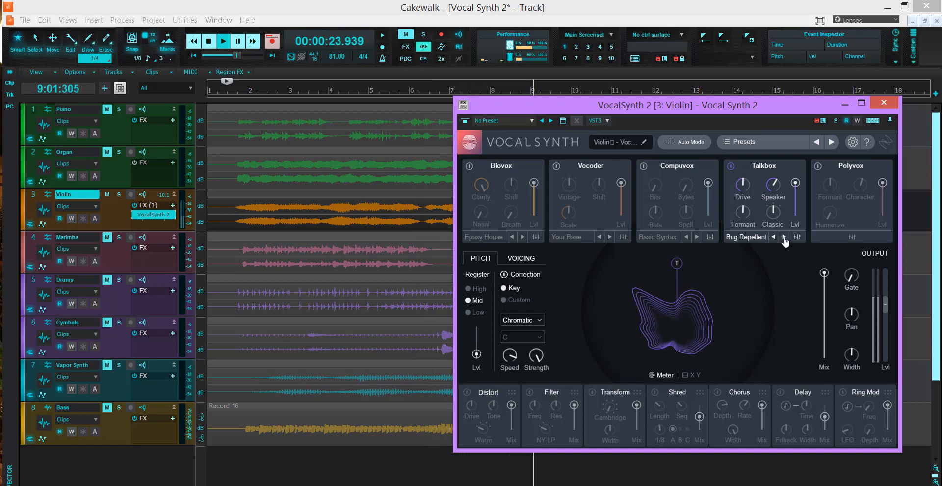
key(space)
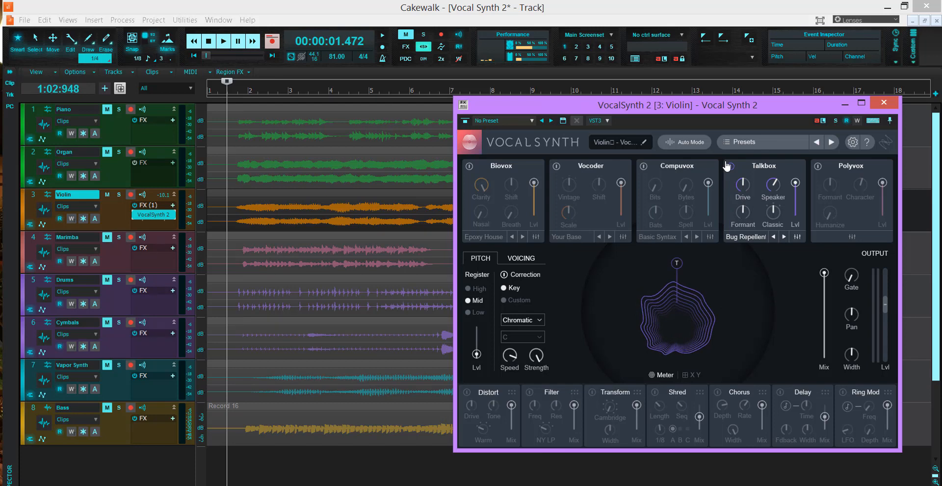
Add the Vocoder with Your Base and Biovox with Epoxy House to the Talkbox, lowering the Talkbox level during Violin playback
click(557, 166)
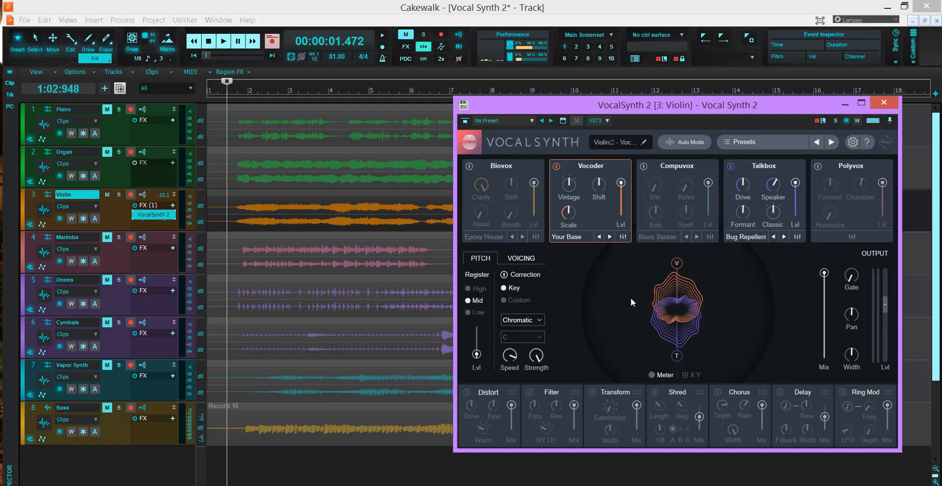
key(space)
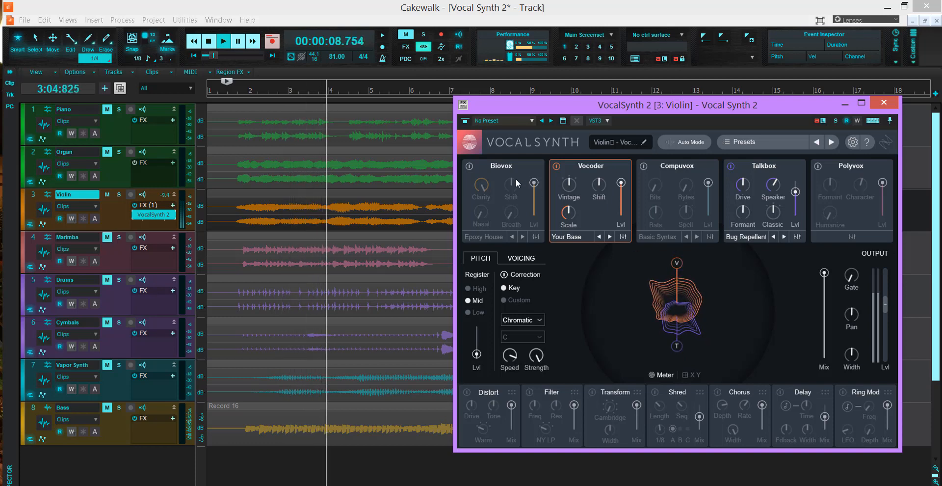
click(469, 167)
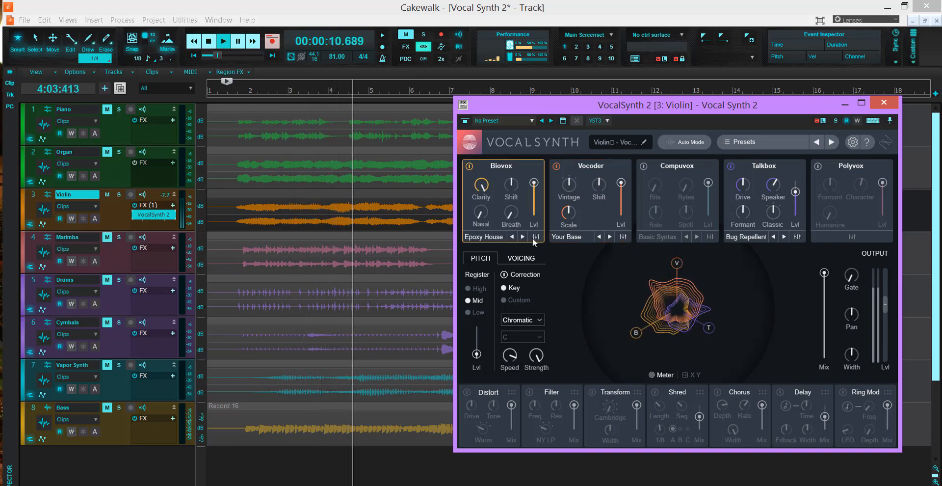
Change the presets during playback to - Init - for the Vocoder, Fifth Sense for Biovox and Classic Bahns for Talkbox
click(609, 237)
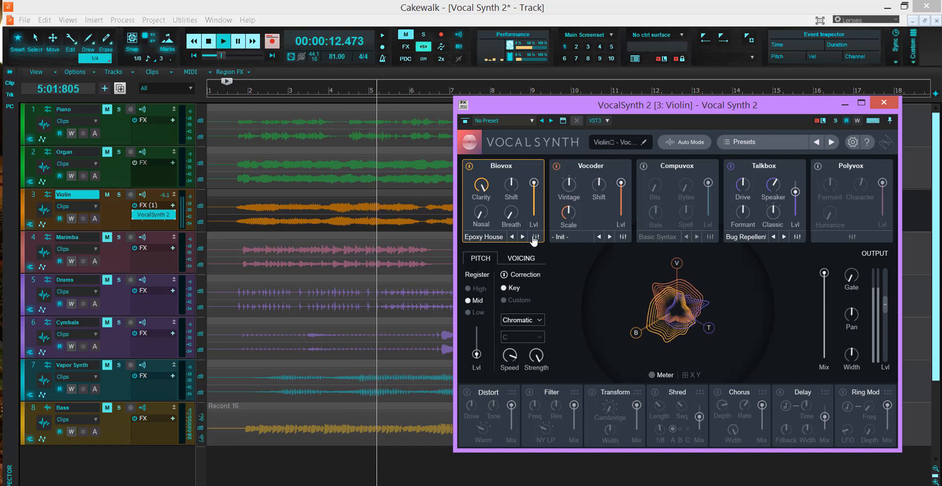
click(522, 237)
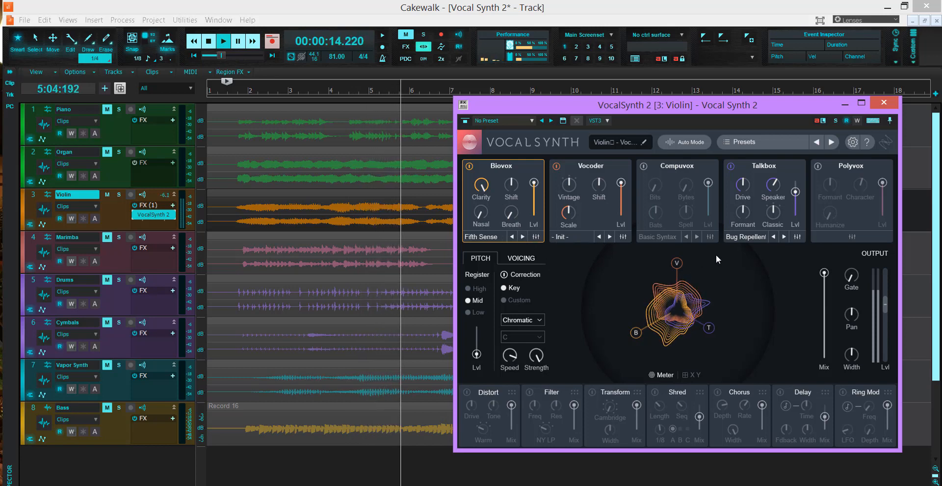
click(783, 237)
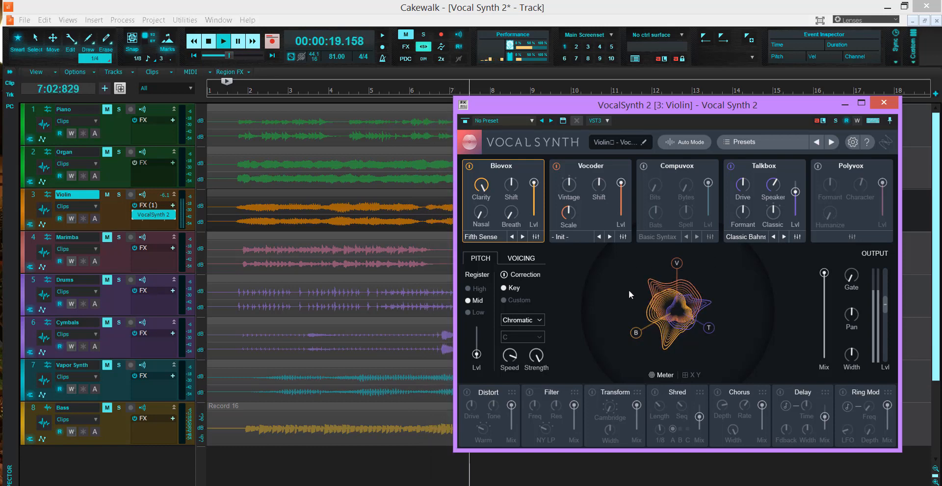
key(space)
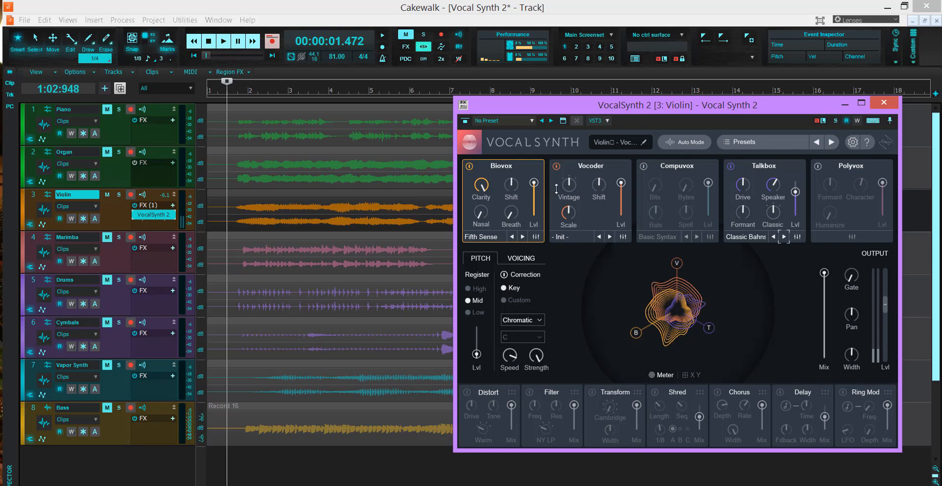
Turn off the Talkbox, Vocoder and Biovox modules and bypass the Violin track's effects
click(730, 166)
click(556, 166)
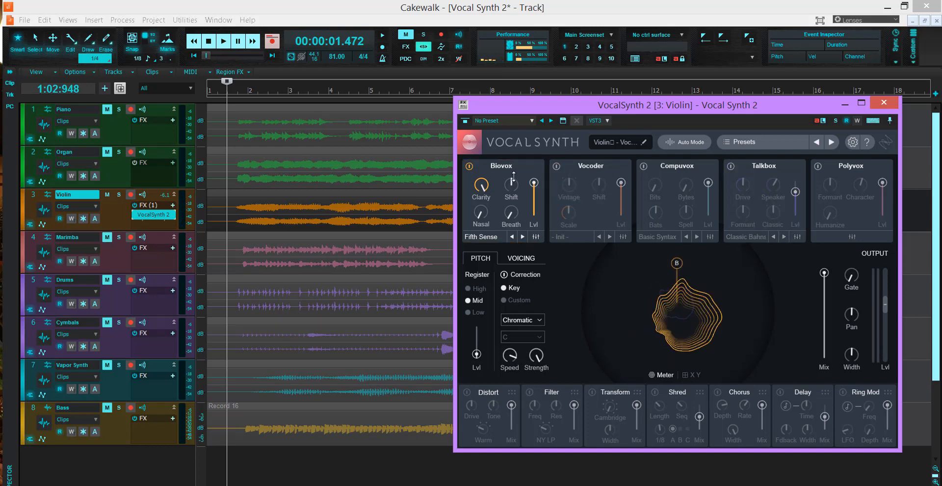
click(469, 167)
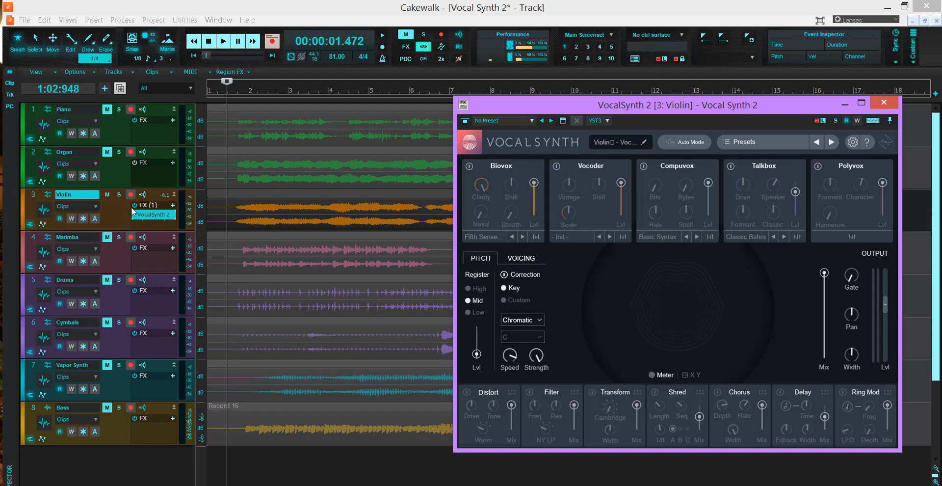
click(152, 220)
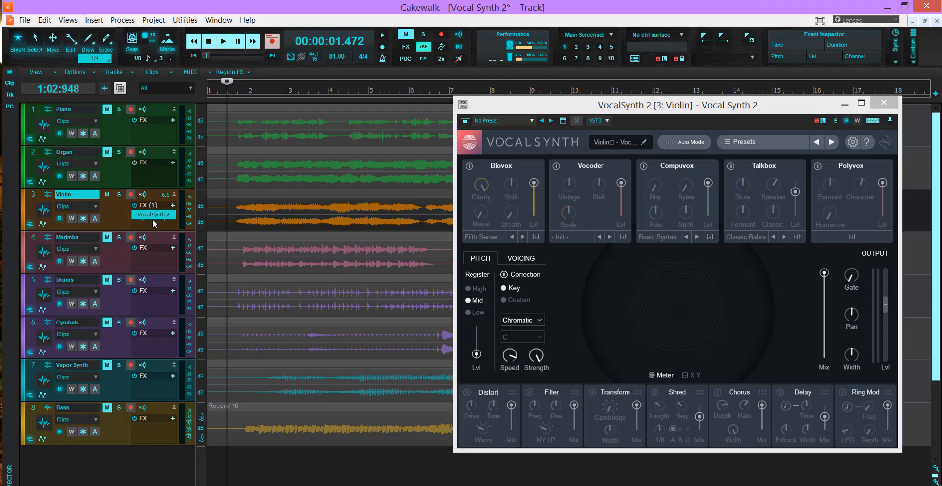
Mute the Violin track, unmute the Marimba track and move VocalSynth 2 onto the Marimba with its effects enabled
click(107, 194)
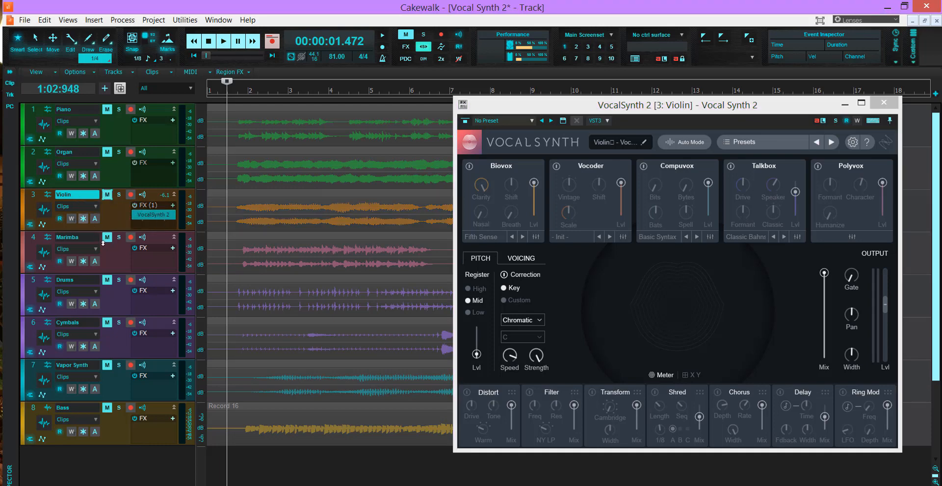
click(108, 237)
drag(148, 259, 170, 262)
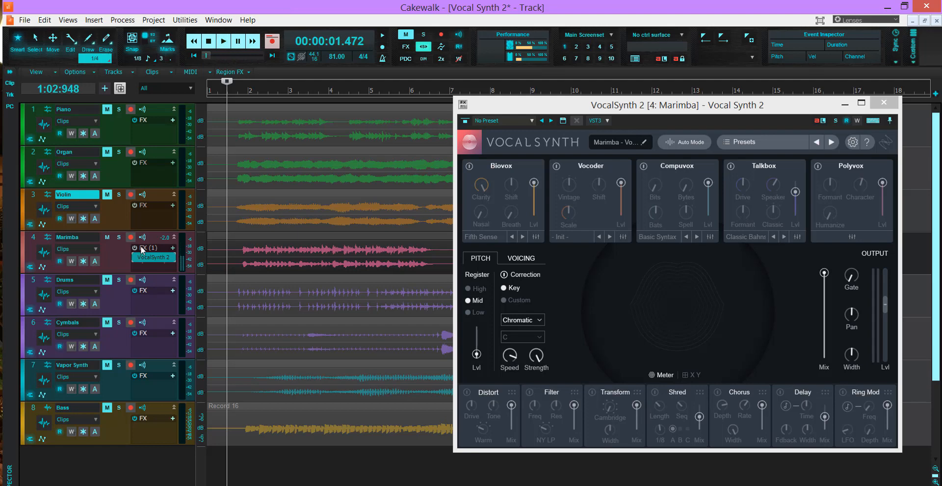
click(137, 248)
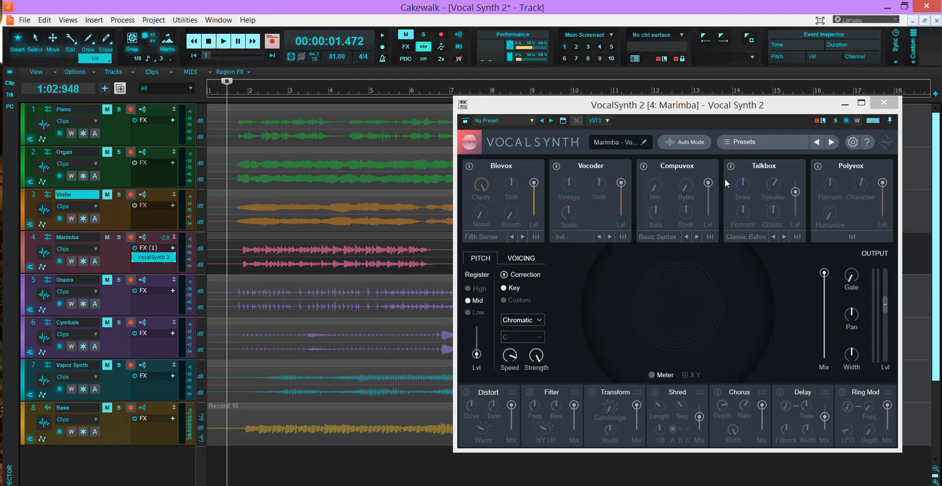
Enable the Polyvox module and audition it on the Marimba track
click(817, 166)
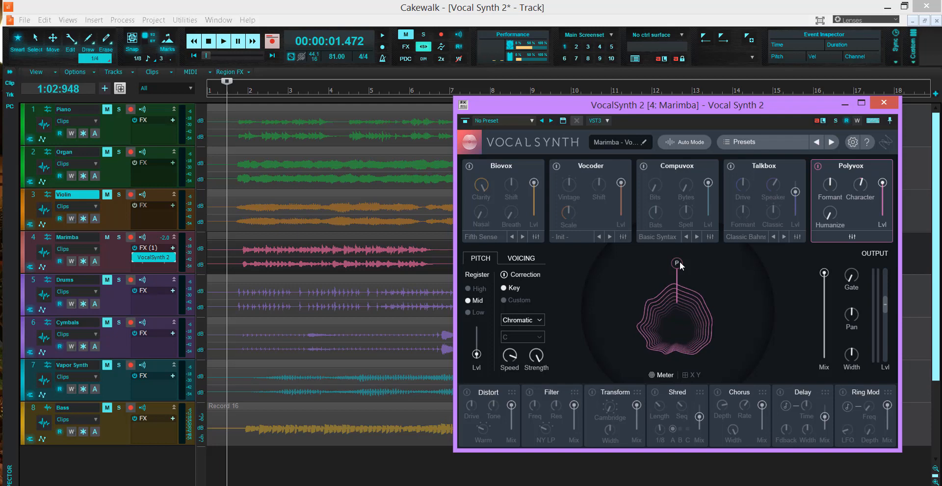
click(394, 4)
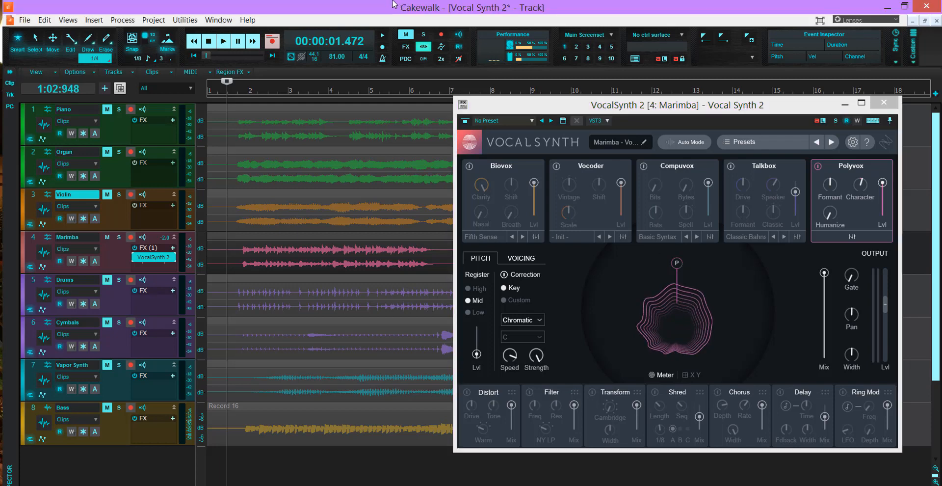
key(space)
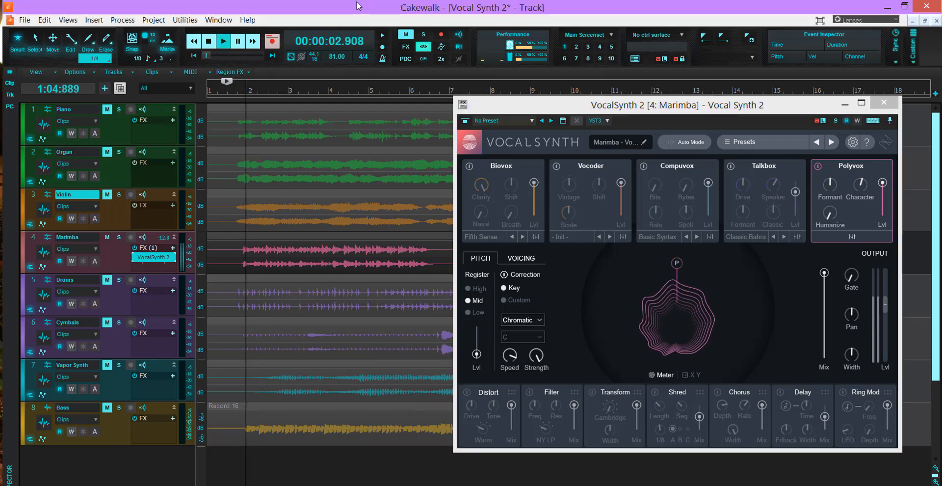
click(882, 306)
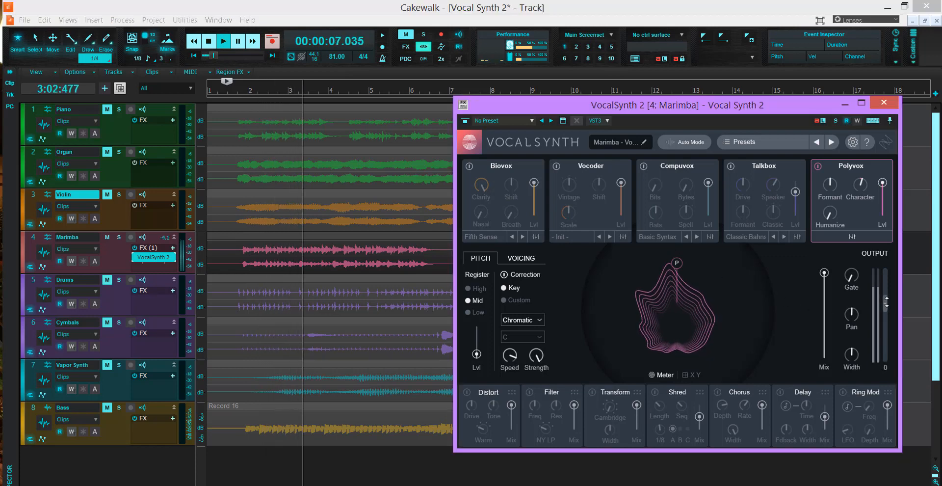
mouse_move(854, 279)
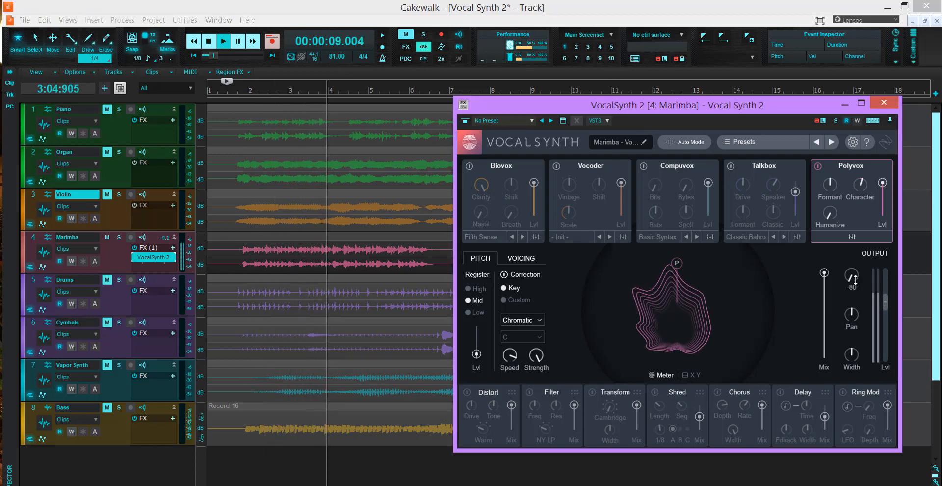
key(space)
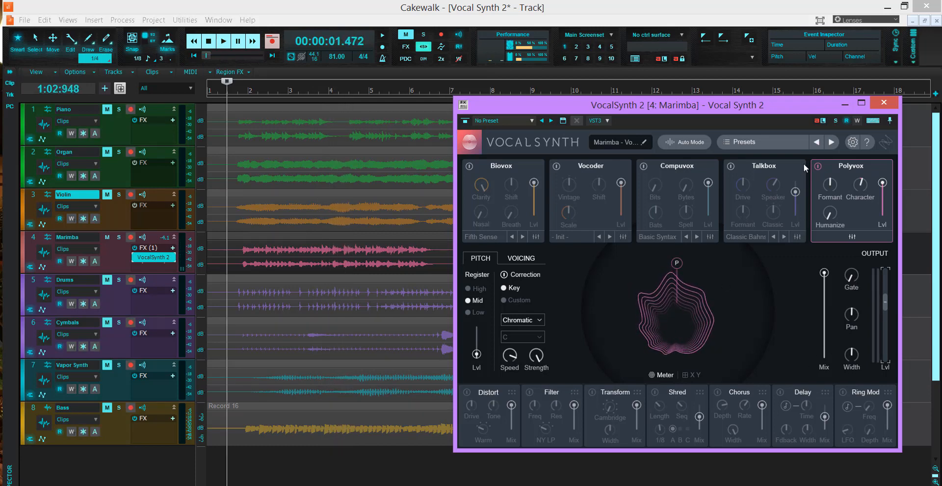
Switch the Marimba from Polyvox to Talkbox, raise the Talkbox level to maximum during playback and turn it off
mouse_move(835, 195)
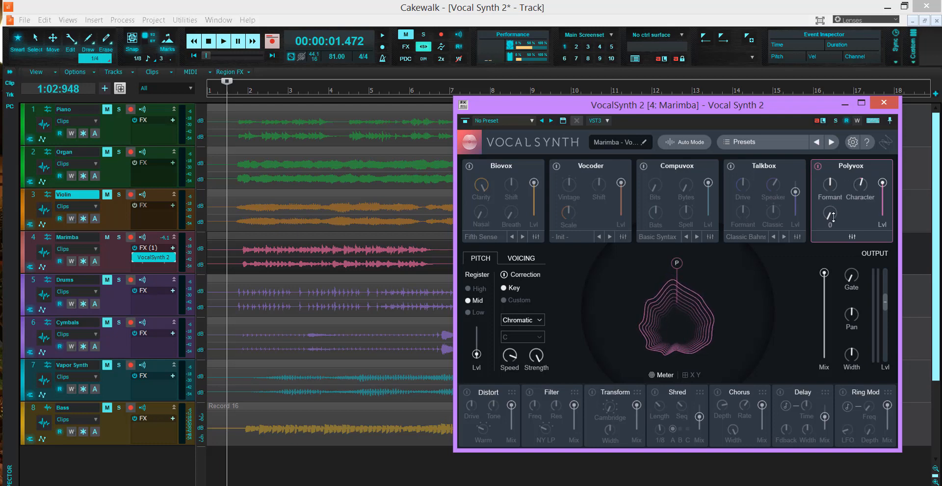
click(817, 166)
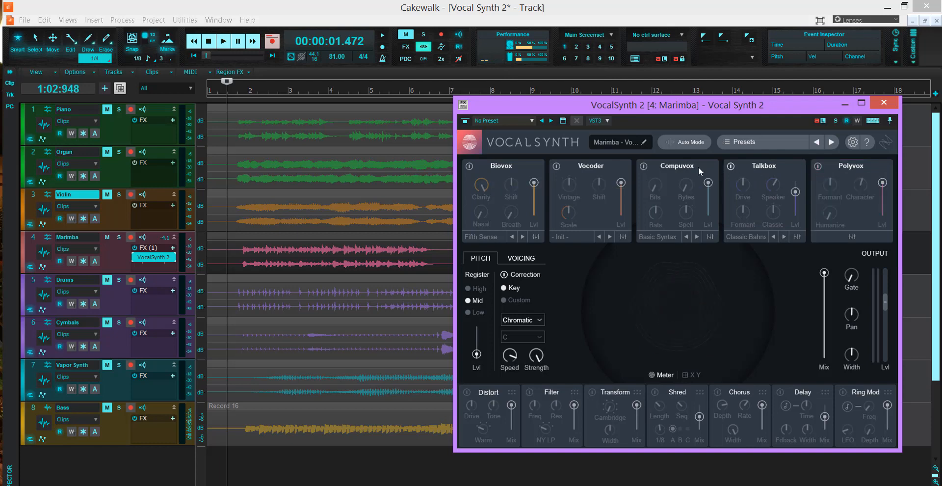
click(730, 166)
key(space)
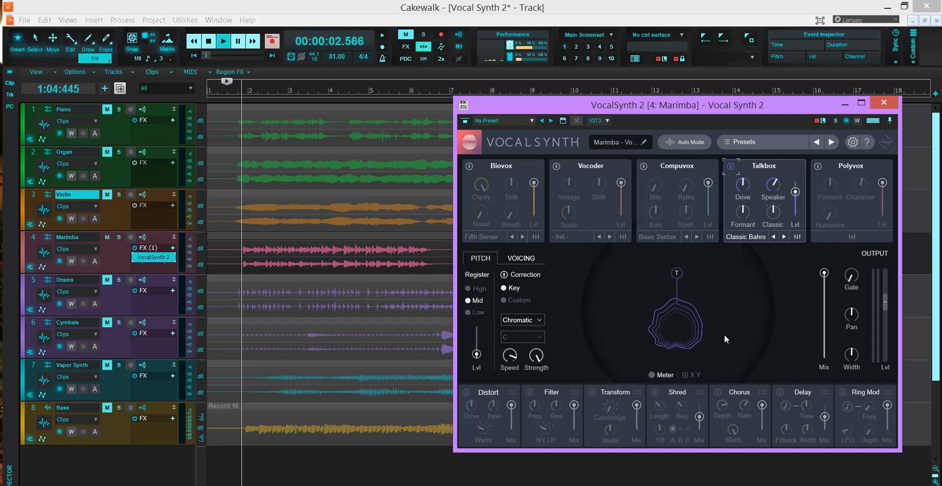
drag(679, 268, 677, 251)
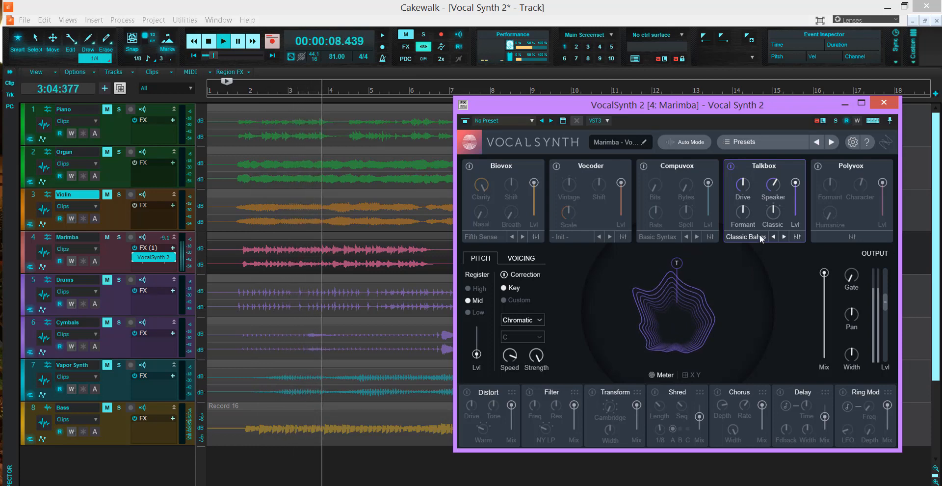
key(space)
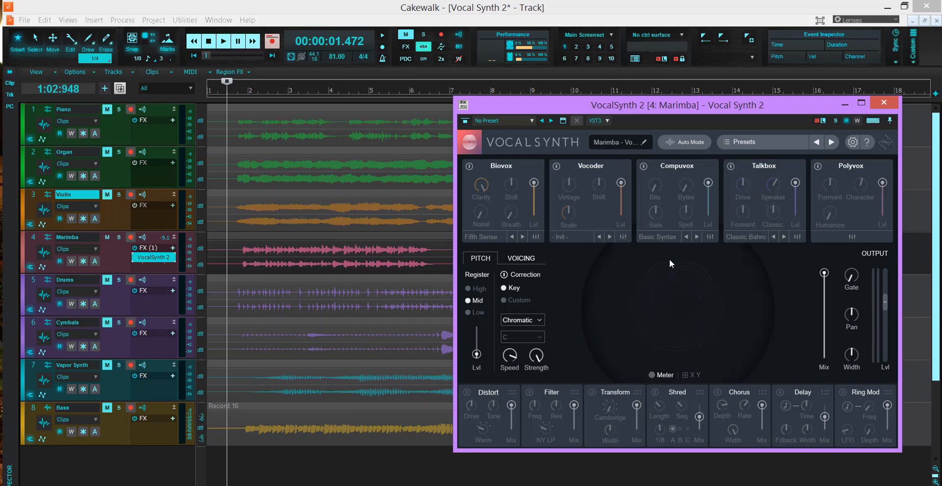
Audition the Vocoder on the Marimba, changing its preset to Your Base and The Russell during playback, and turn it off
click(557, 167)
key(space)
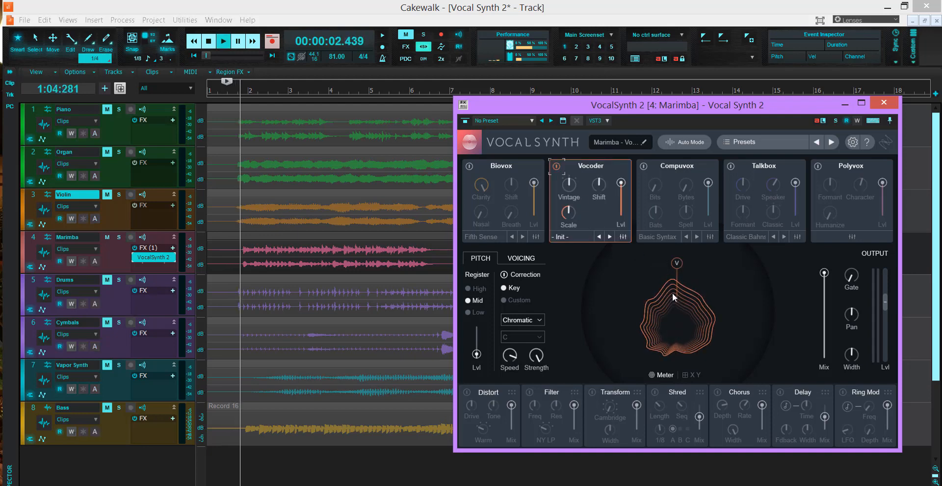
drag(675, 257, 678, 257)
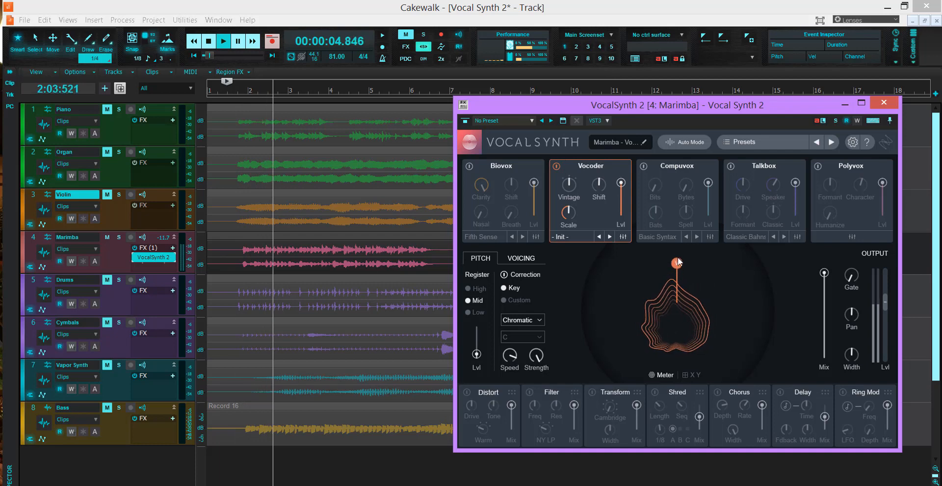
click(599, 237)
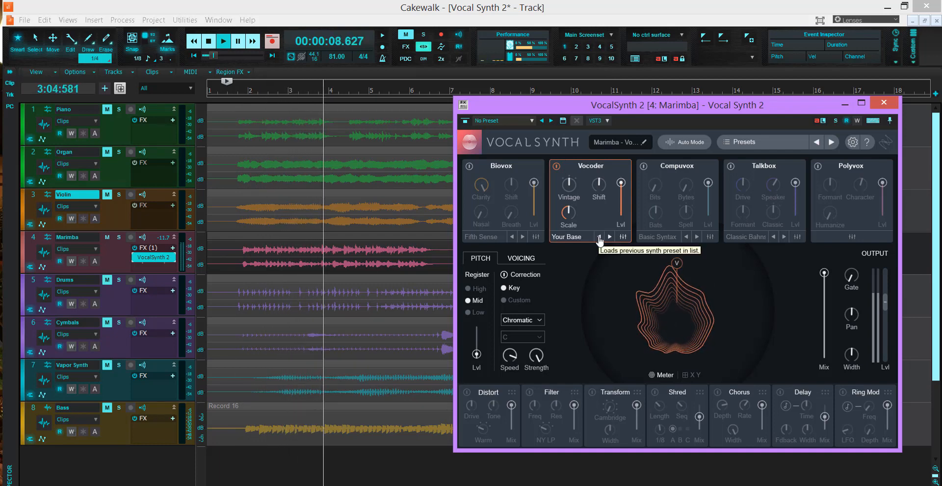
click(599, 236)
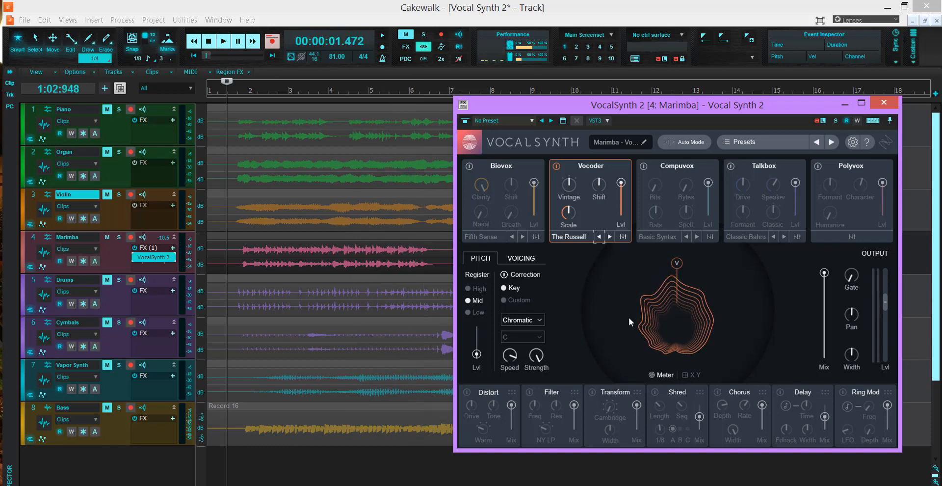
click(556, 166)
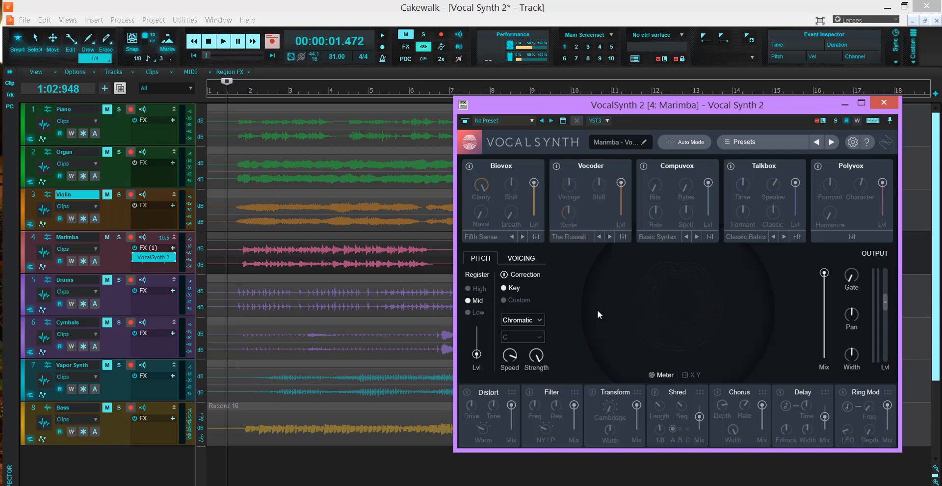
Bypass the Marimba's effects and mute it, move VocalSynth 2 onto the Vapor Synth track and unmute that track
click(138, 252)
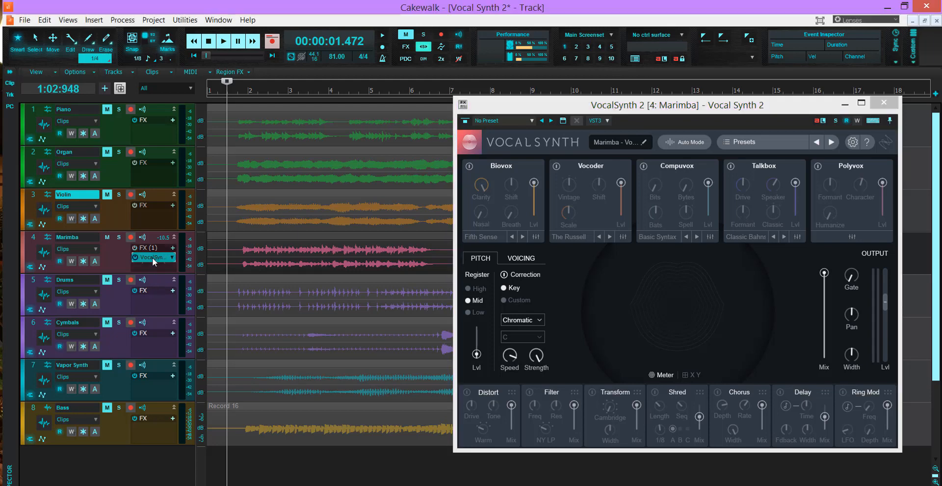
click(109, 238)
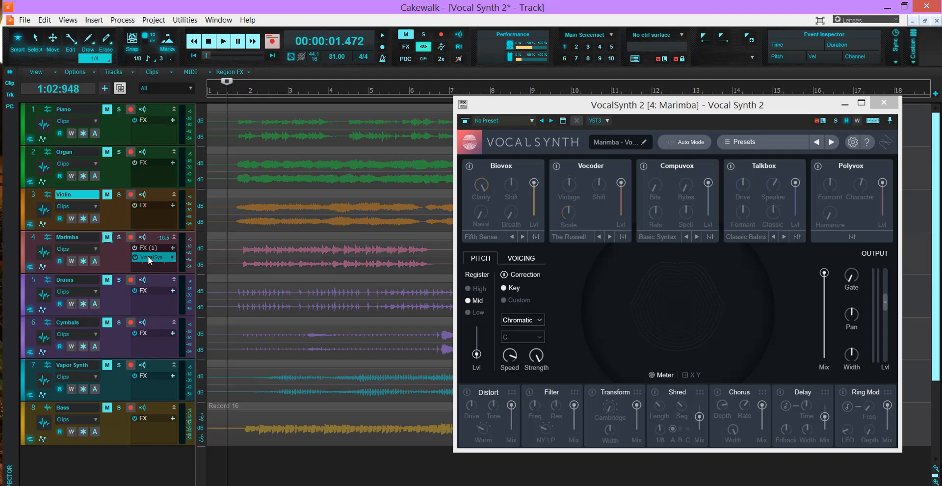
drag(149, 255, 156, 390)
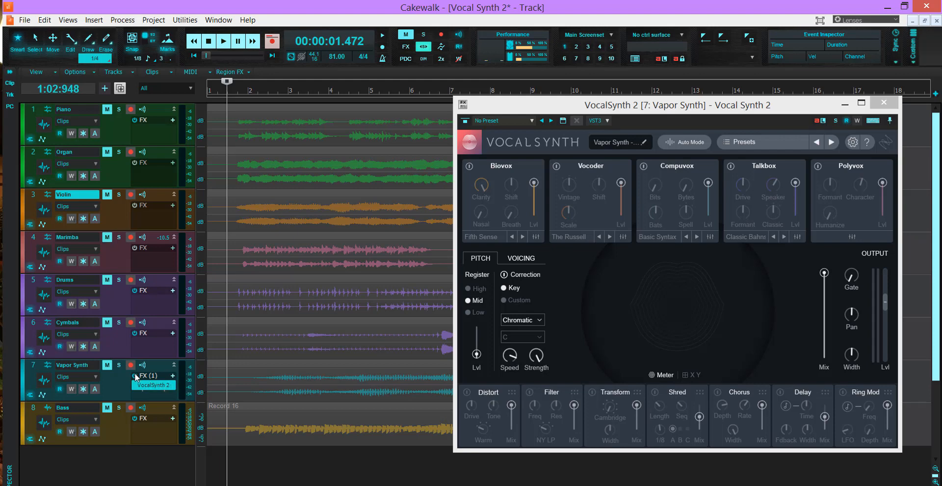
click(105, 365)
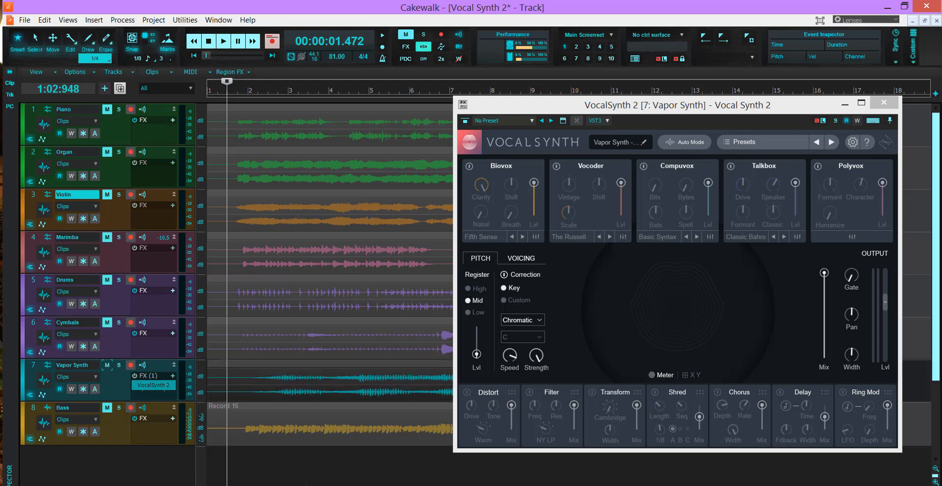
Compare the Vapor Synth track dry and with Biovox's Fifth Sense preset, enabling the track's effects
key(space)
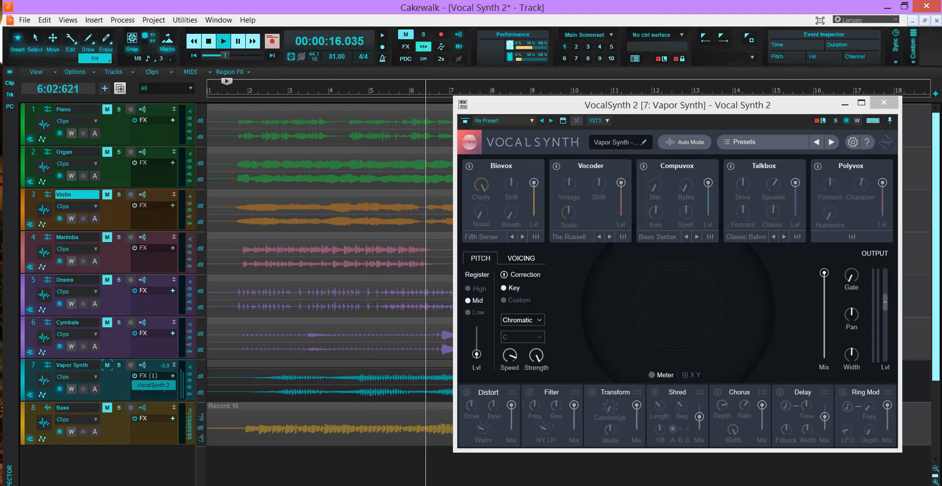
key(space)
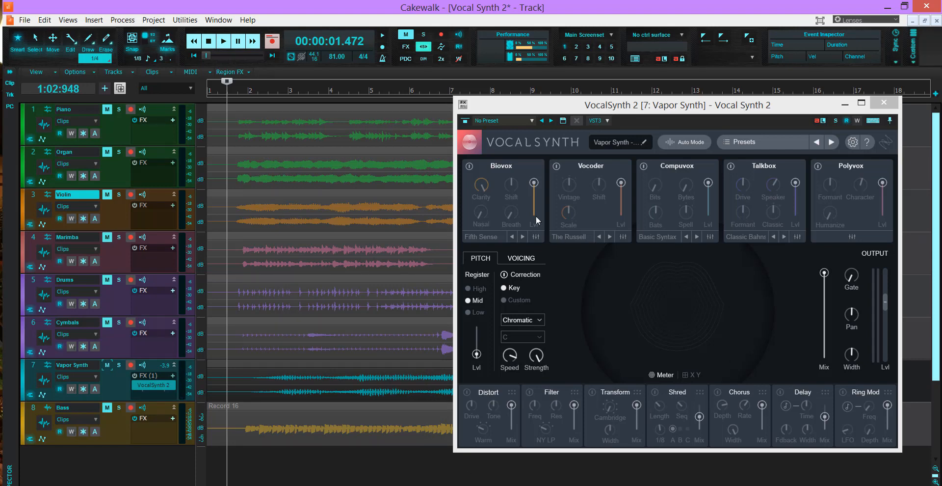
click(581, 265)
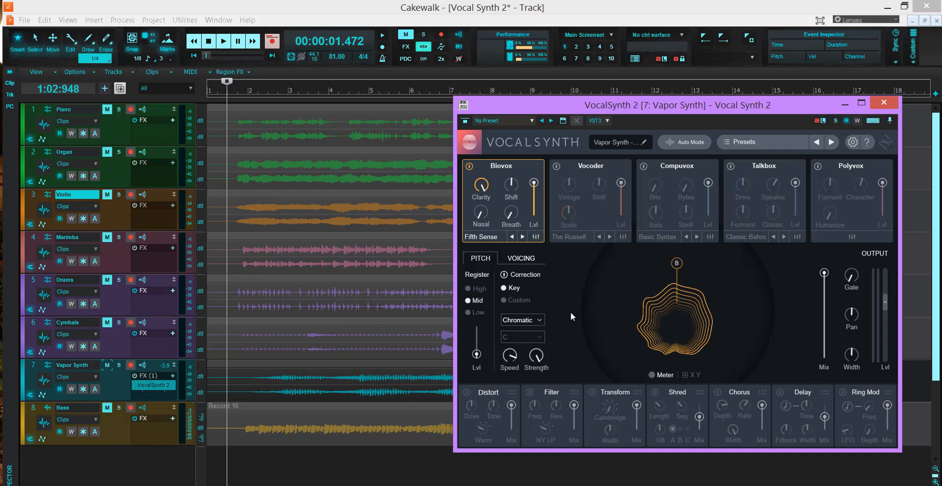
key(space)
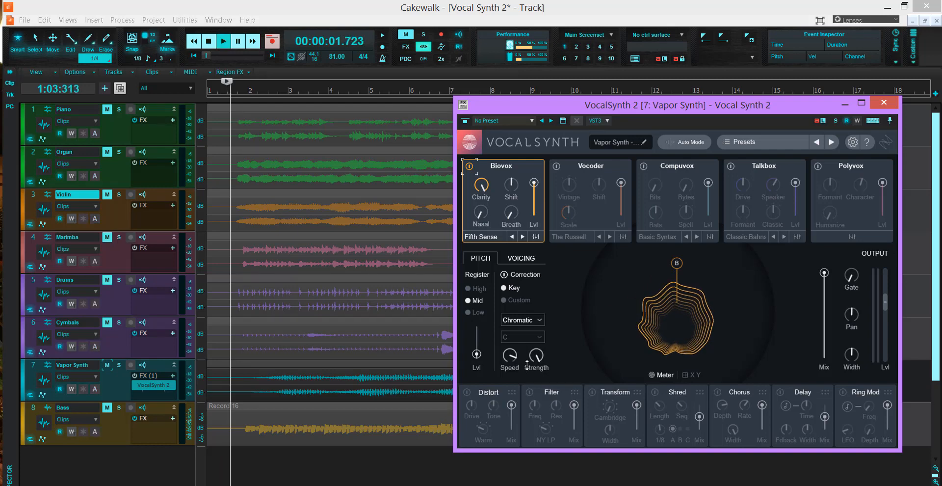
click(135, 383)
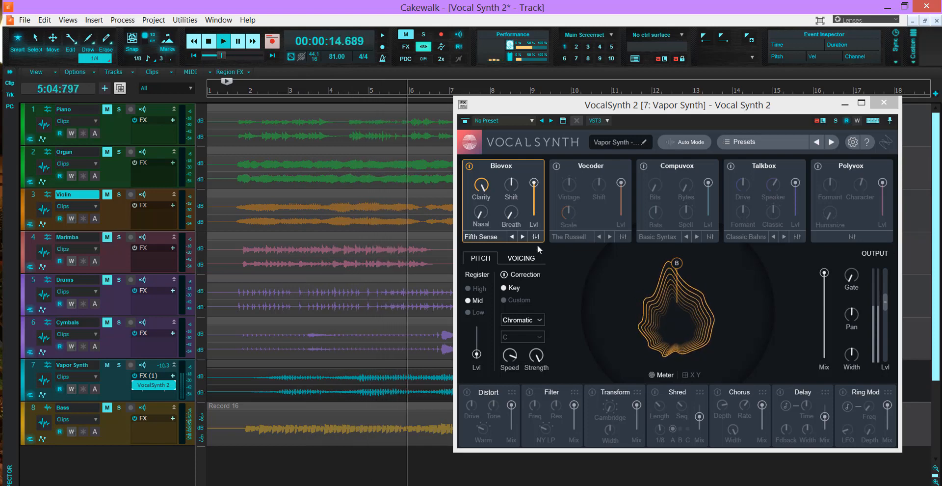
key(space)
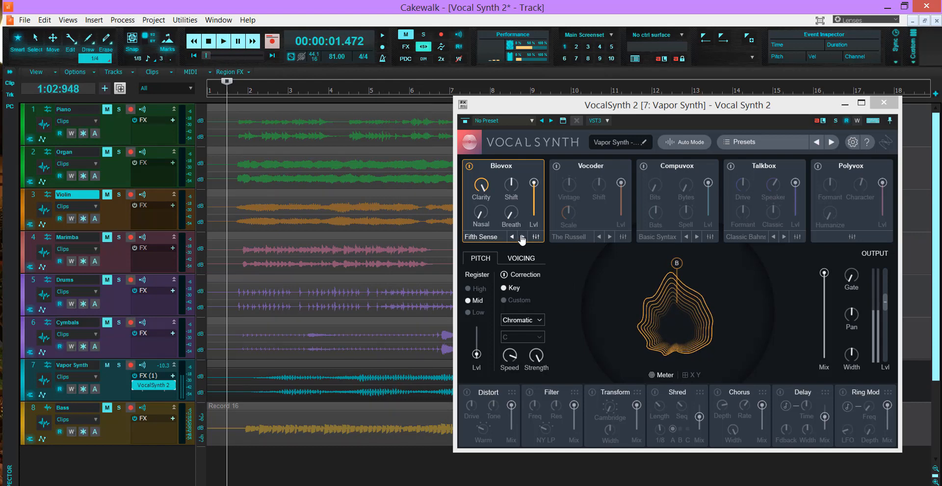
Advance the Biovox preset through Gang o' Bees and Hollow Tube to Hushed Murm while auditioning the Vapor Synth
click(522, 236)
key(space)
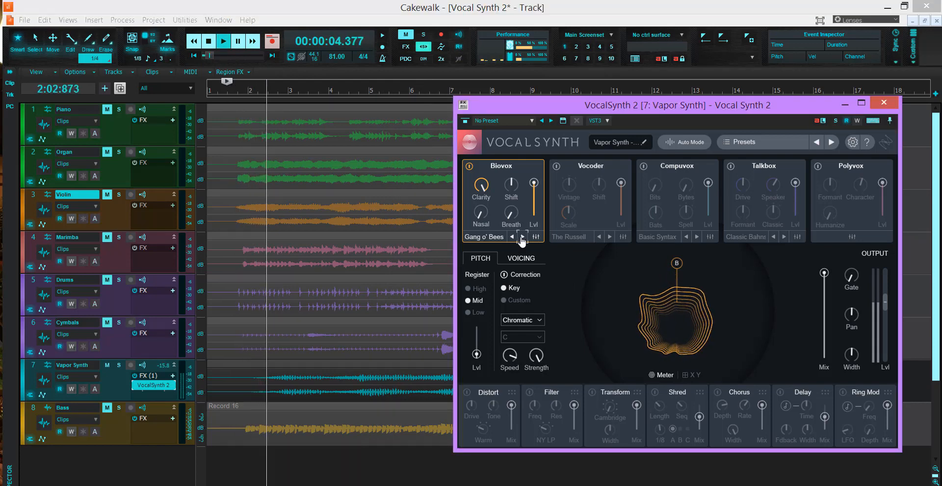
click(521, 237)
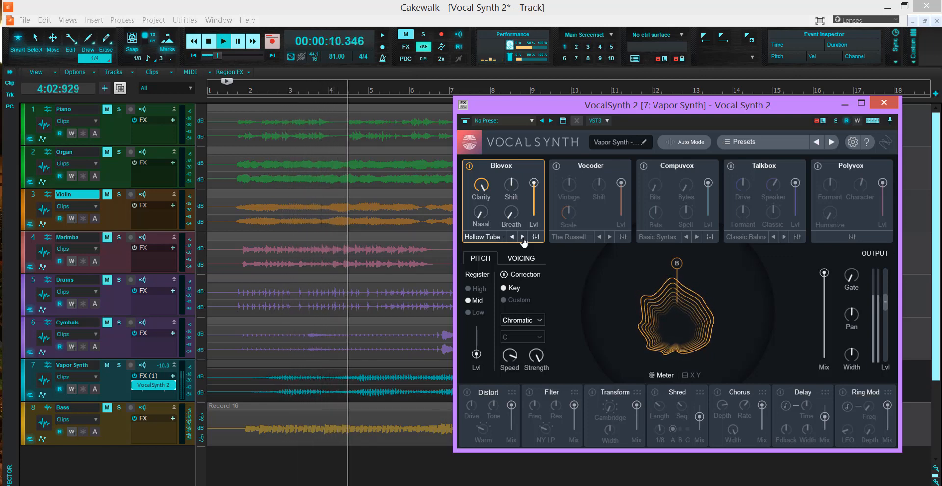
click(523, 237)
click(522, 237)
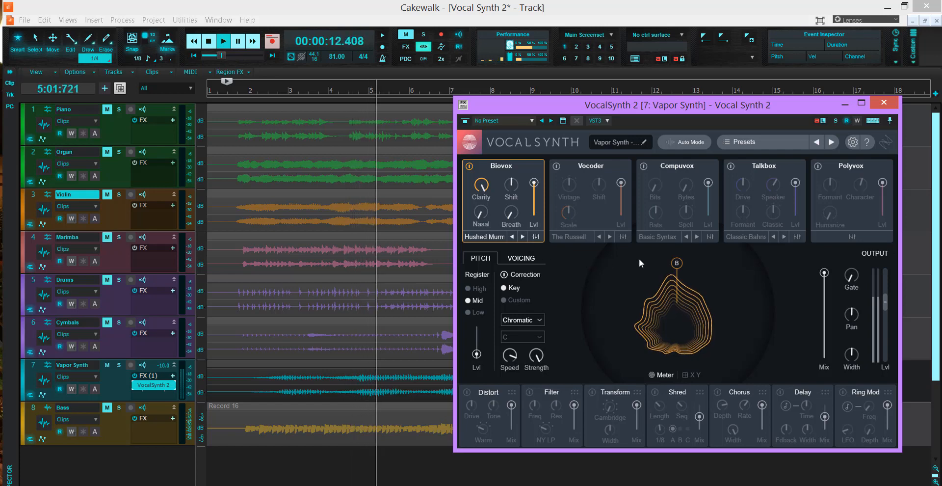
key(space)
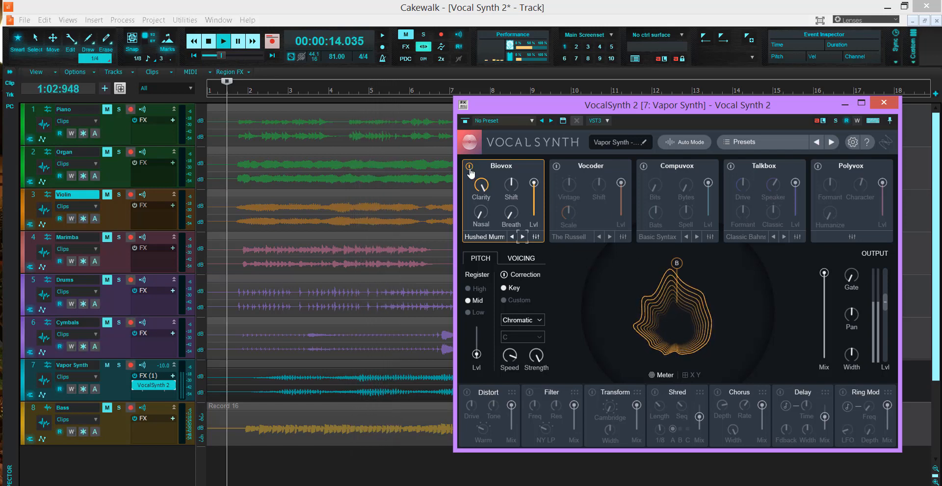
Replace Biovox with Compuvox, audition its Basic Syntax preset on the Vapor Synth track and turn the module off
click(469, 167)
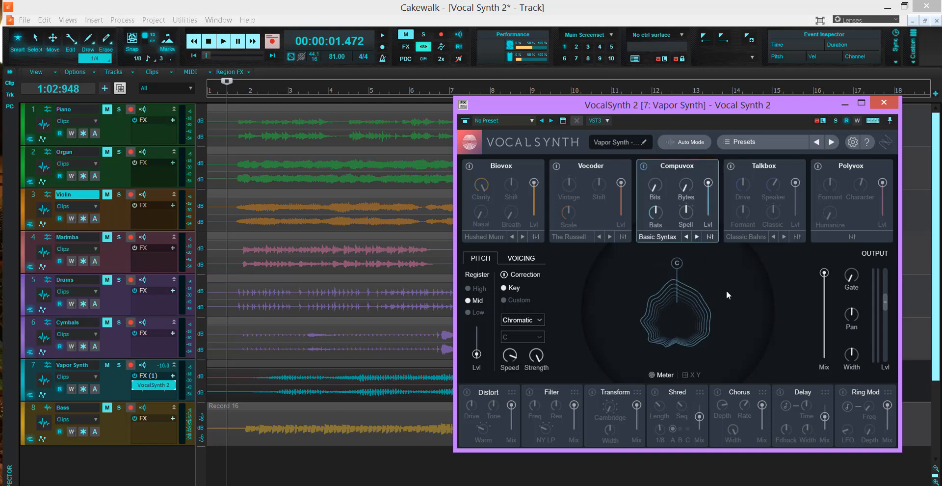
key(space)
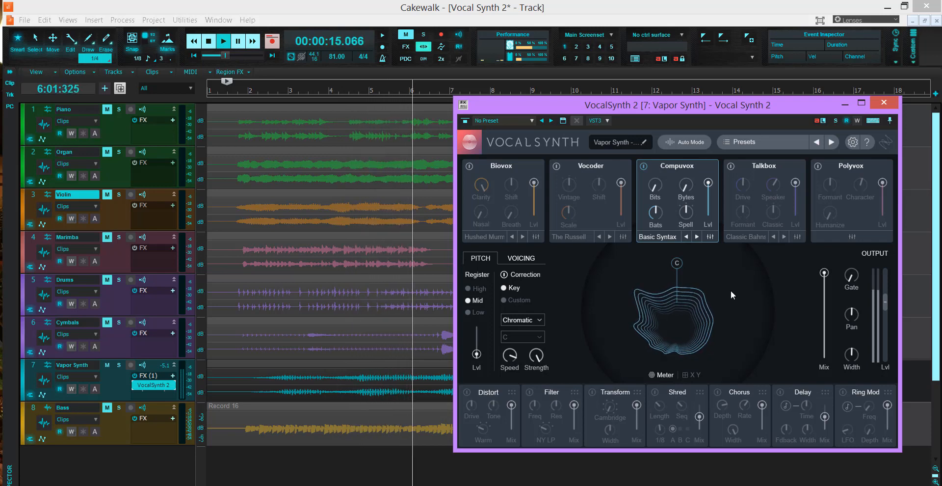
key(space)
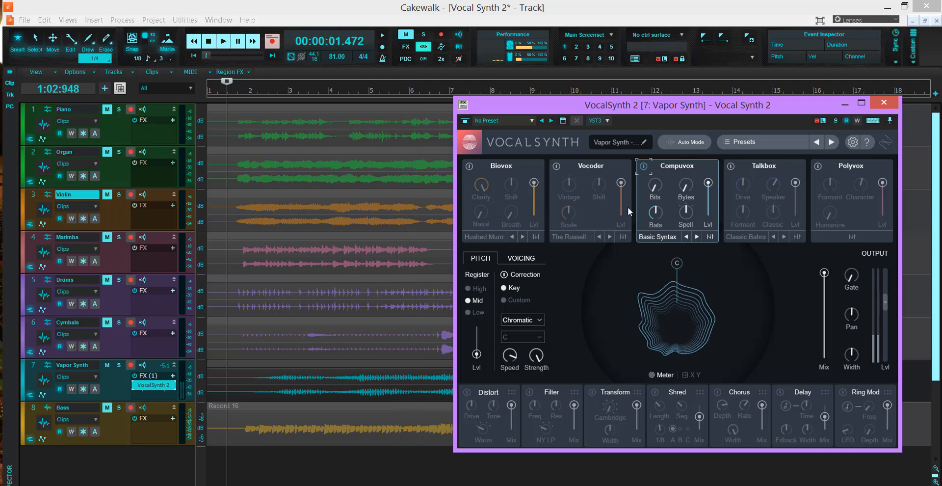
click(643, 166)
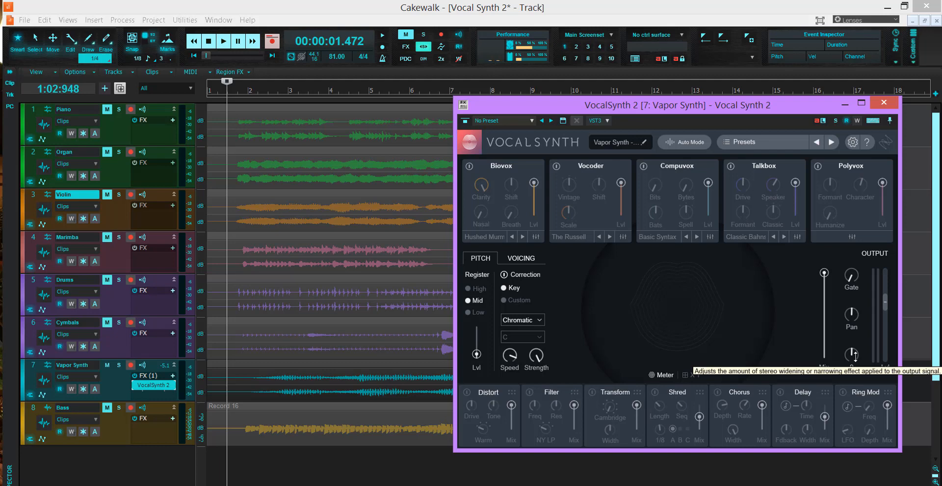
Mute the Vapor Synth track, move VocalSynth 2 onto the Bass track and unmute the Bass to play it dry
click(106, 364)
drag(156, 410, 156, 427)
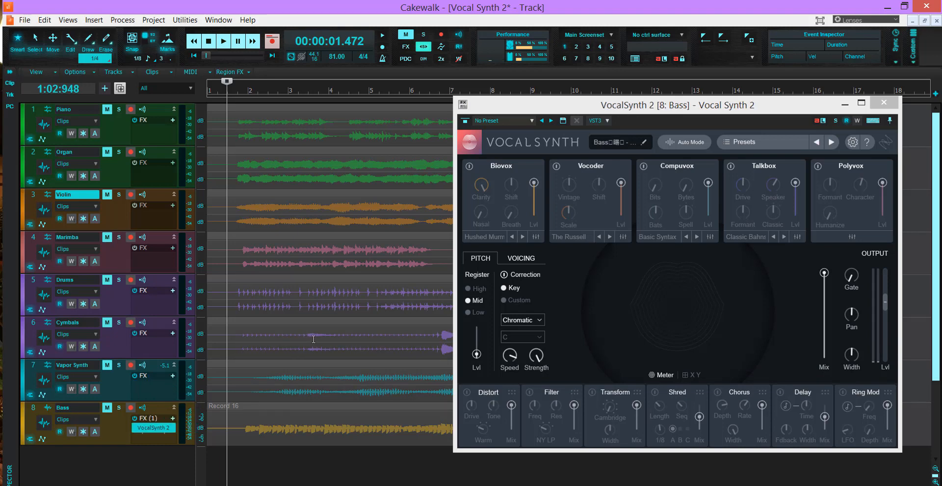
click(108, 409)
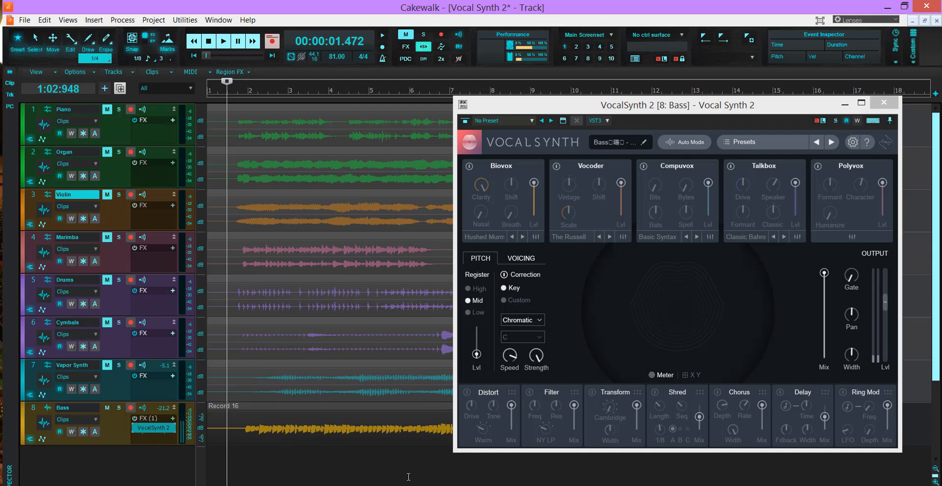
key(space)
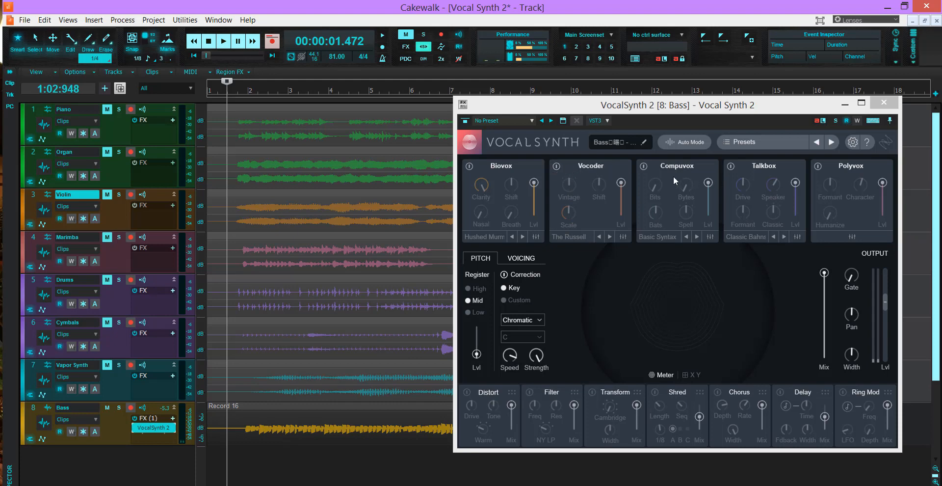
Enable the Vocoder with The Russell preset on the Bass track and lower its level slightly while auditioning
click(556, 166)
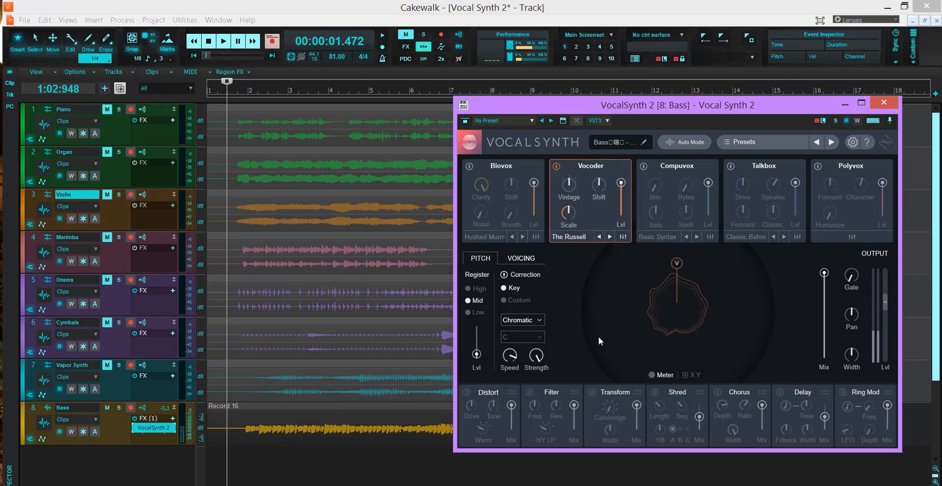
key(space)
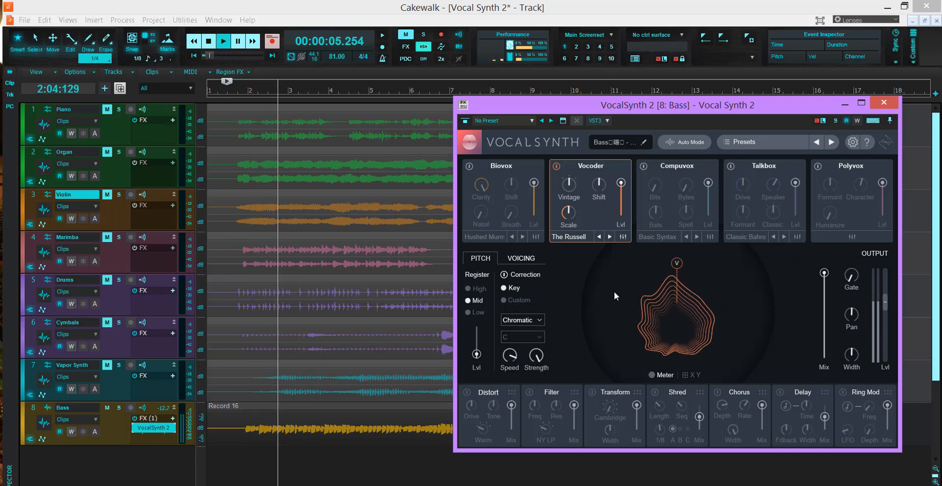
drag(679, 264, 679, 271)
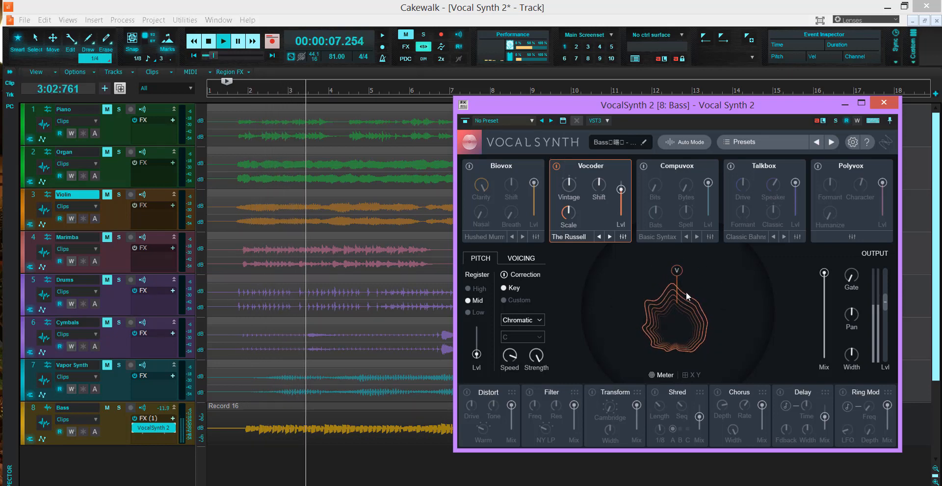
Advance the Vocoder preset through - Init - to Altered Bots while auditioning the Bass, and set the playback start to 1:03:546
click(609, 237)
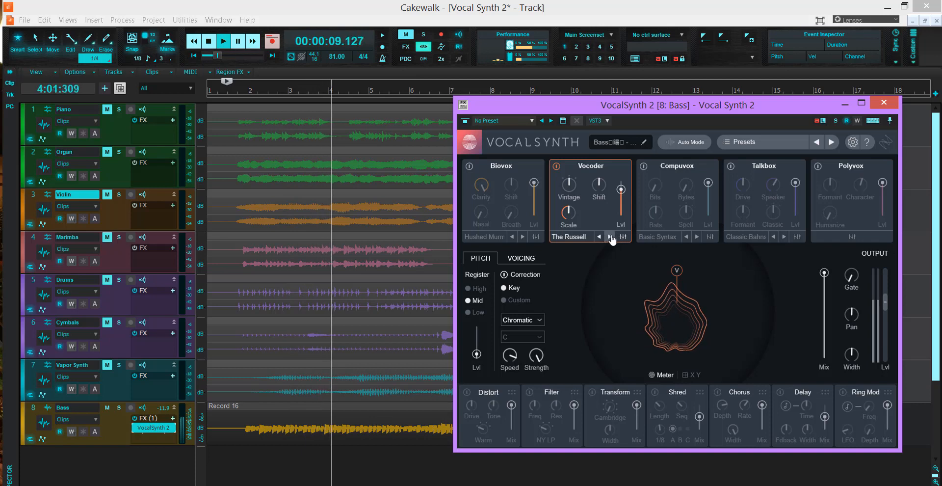
click(610, 237)
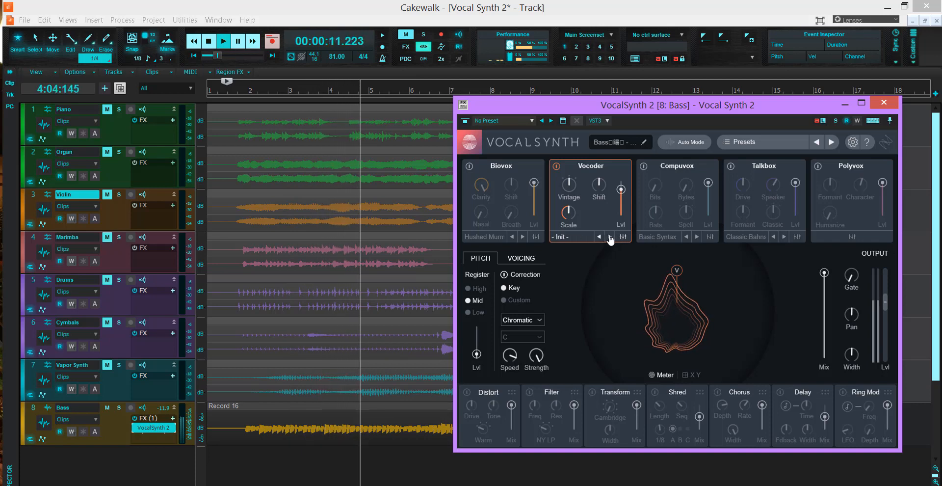
click(609, 237)
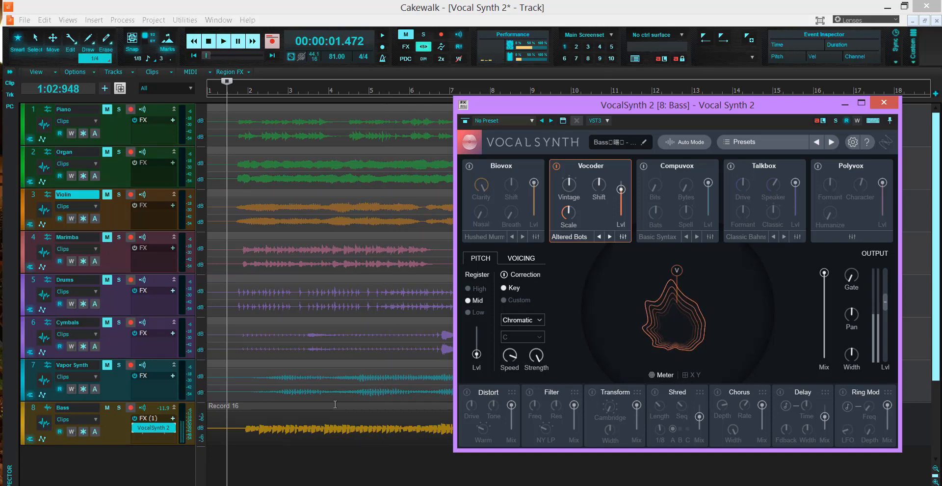
click(230, 461)
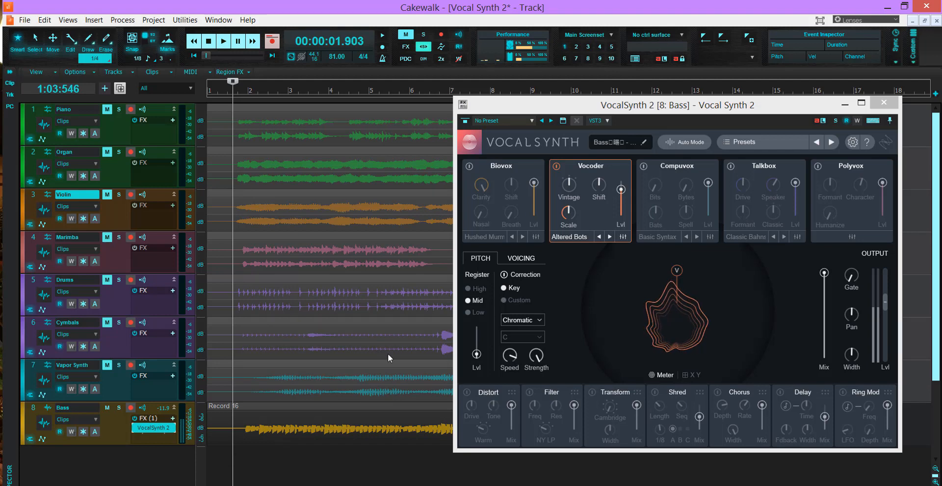
Move VocalSynth 2 from the Bass onto the Drums track, mute the Bass and unmute the Drums to play them dry
mouse_move(146, 427)
mouse_down()
mouse_move(147, 384)
mouse_move(150, 425)
mouse_up()
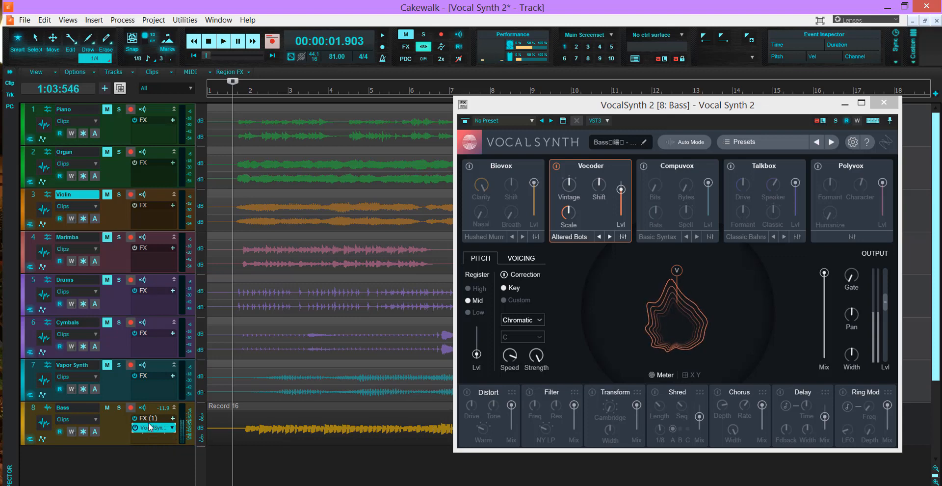
drag(150, 426, 138, 304)
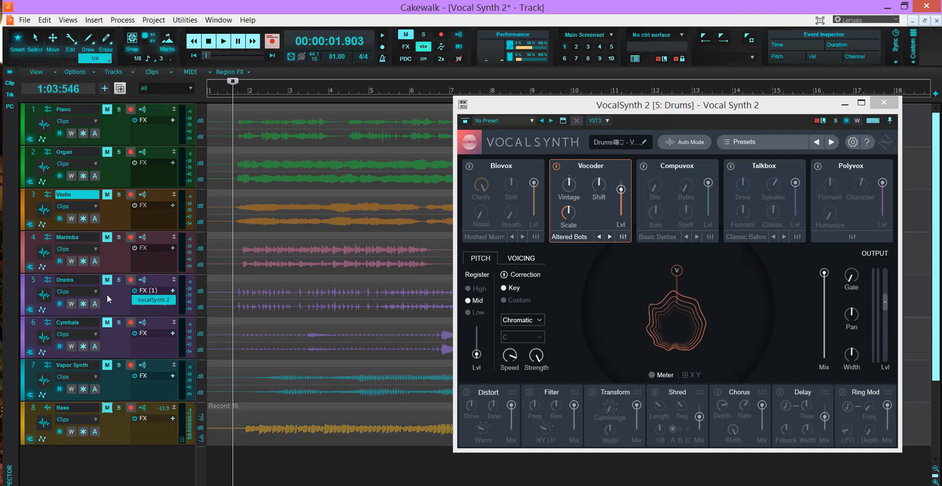
click(106, 281)
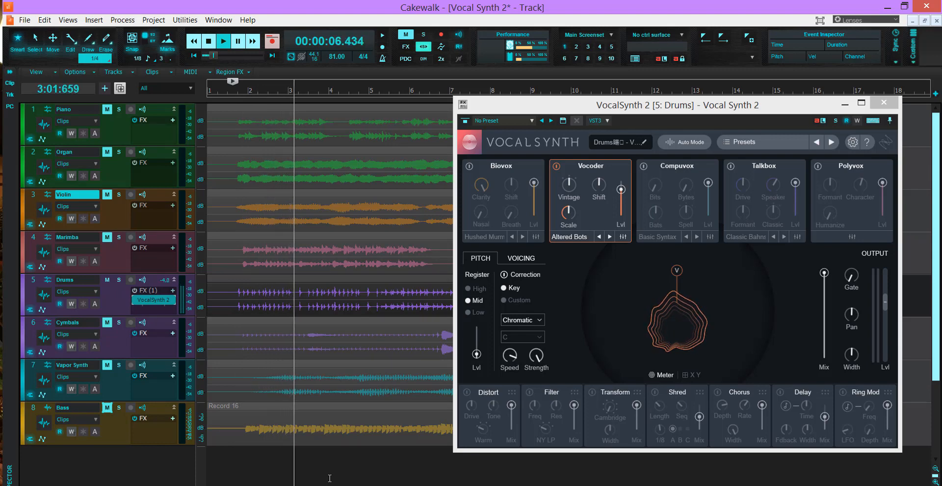
key(space)
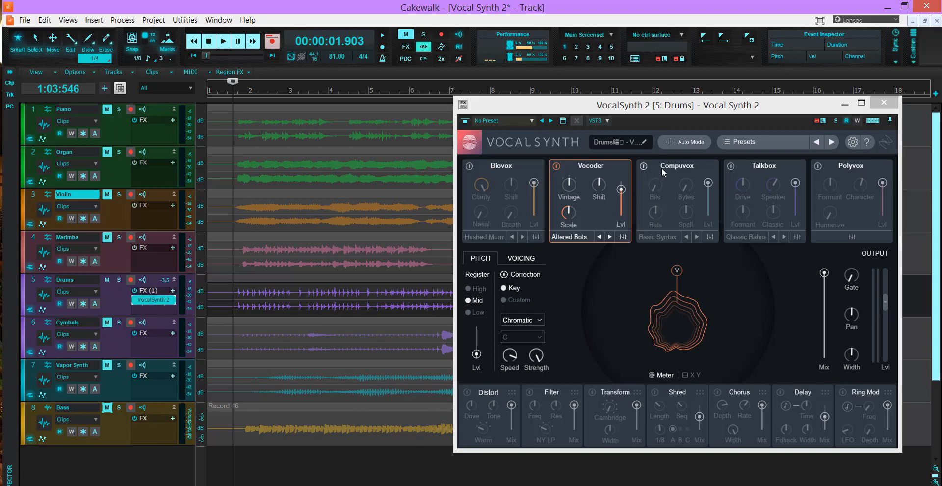
Replace the Vocoder with Biovox's Hushed Murm preset and audition it on the Drums track
click(470, 167)
click(469, 167)
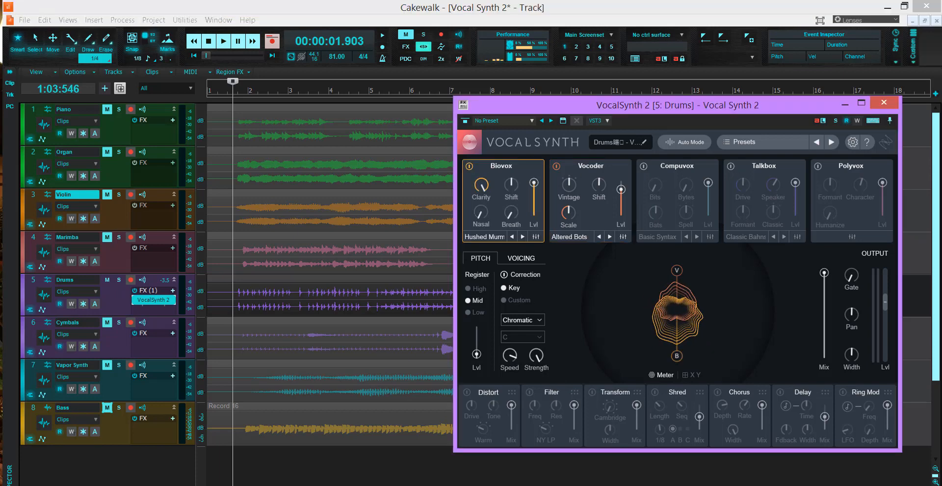
key(space)
click(555, 167)
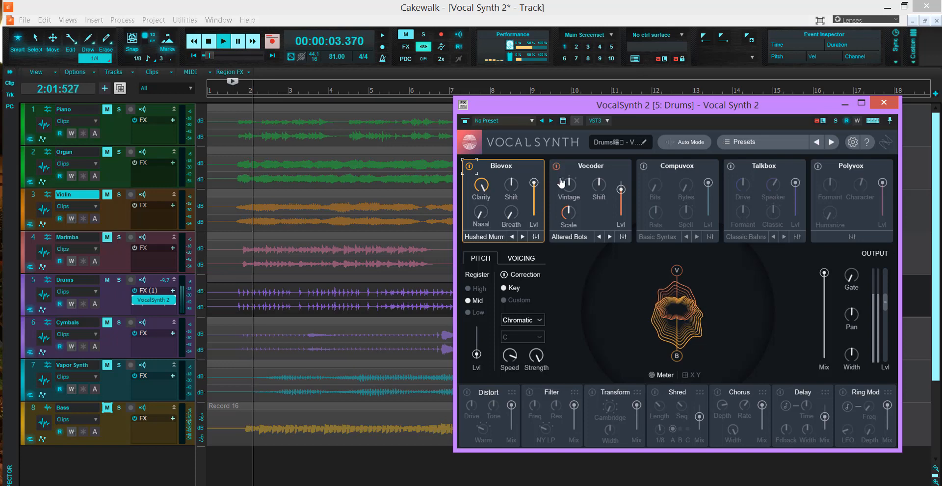
Advance the Biovox preset through Mr. Square and Planet Galaxy to Plastic Astros while auditioning the Drums, and turn the module off
click(523, 236)
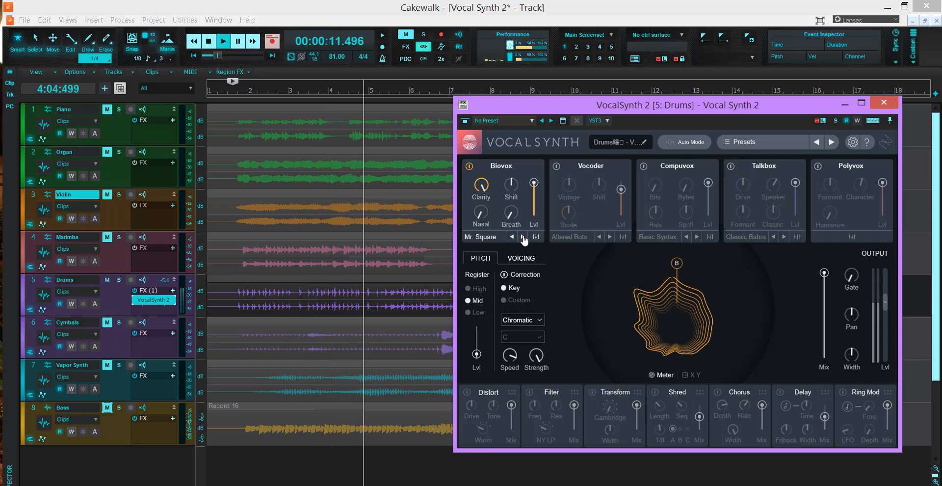
click(523, 237)
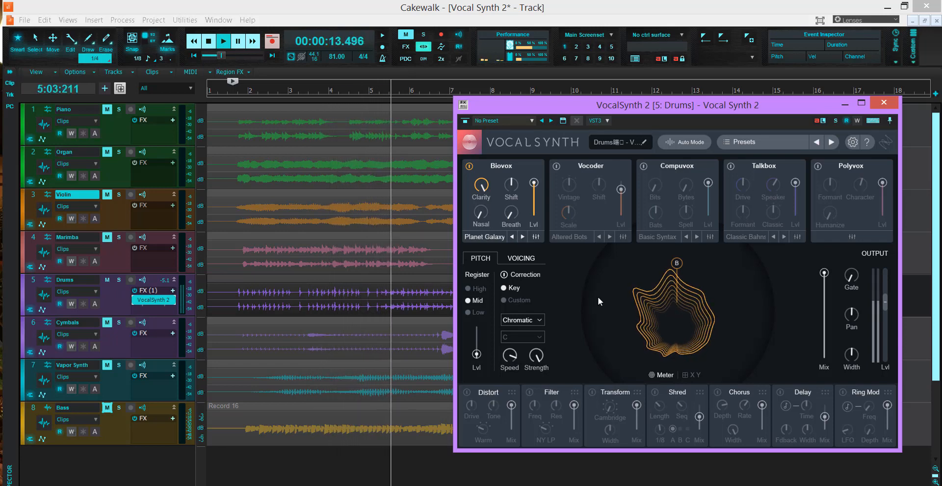
key(space)
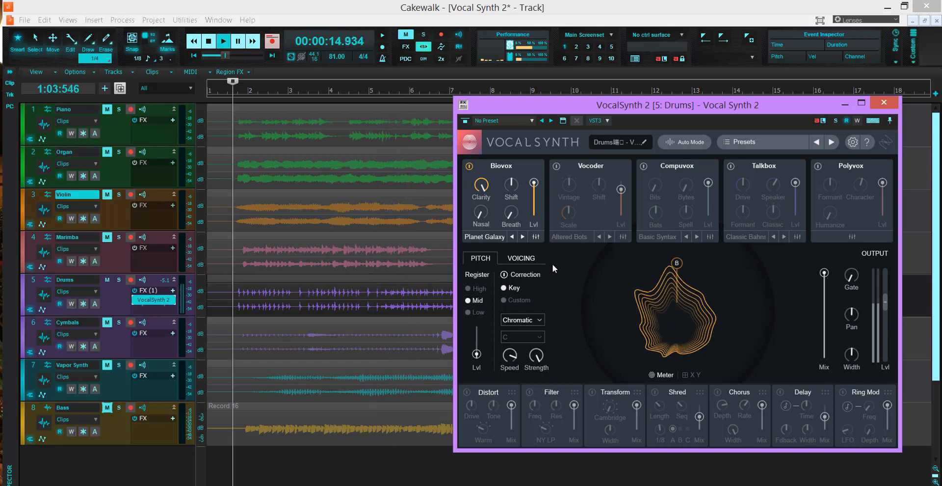
click(523, 237)
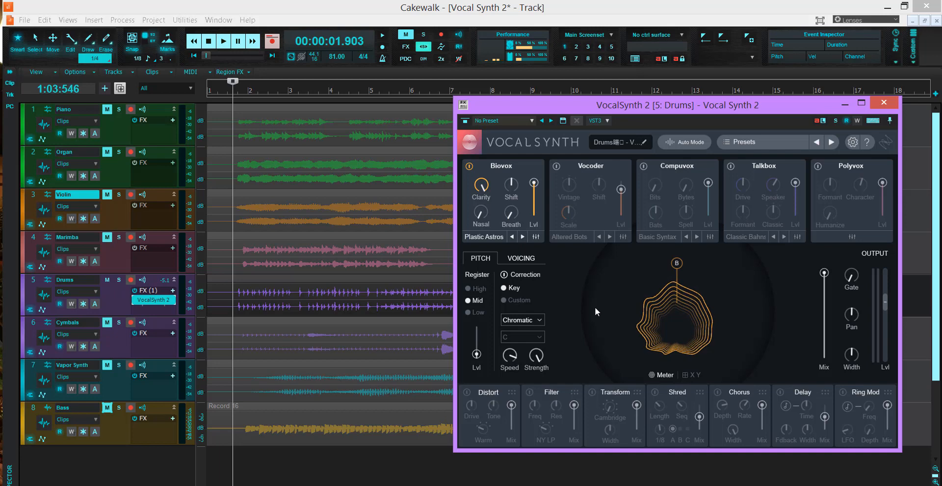
click(469, 166)
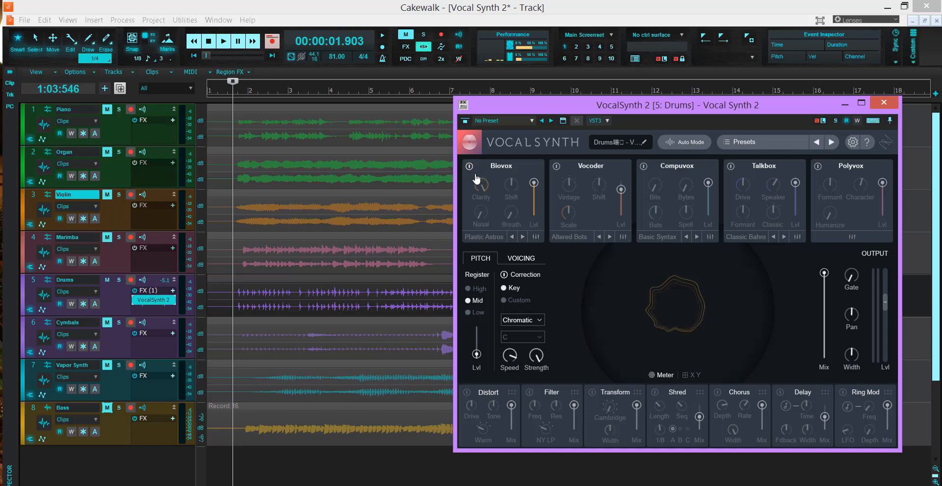
Move VocalSynth 2 onto the Cymbals track, mute the Drums and unmute the Cymbals to play them dry
drag(158, 301, 143, 339)
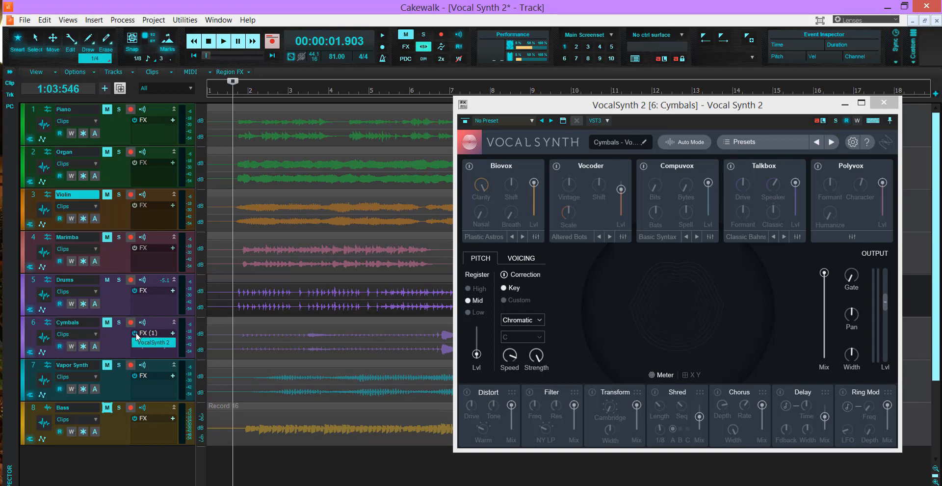
click(107, 279)
click(107, 322)
key(space)
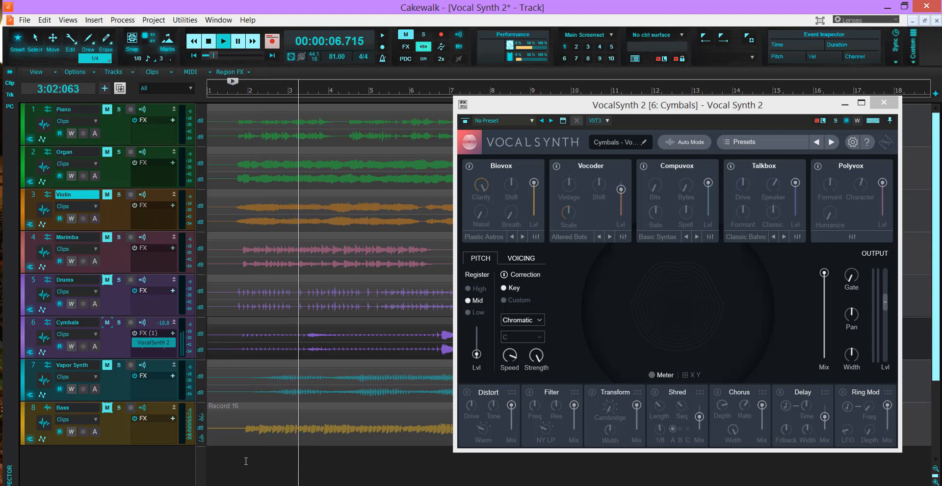
key(space)
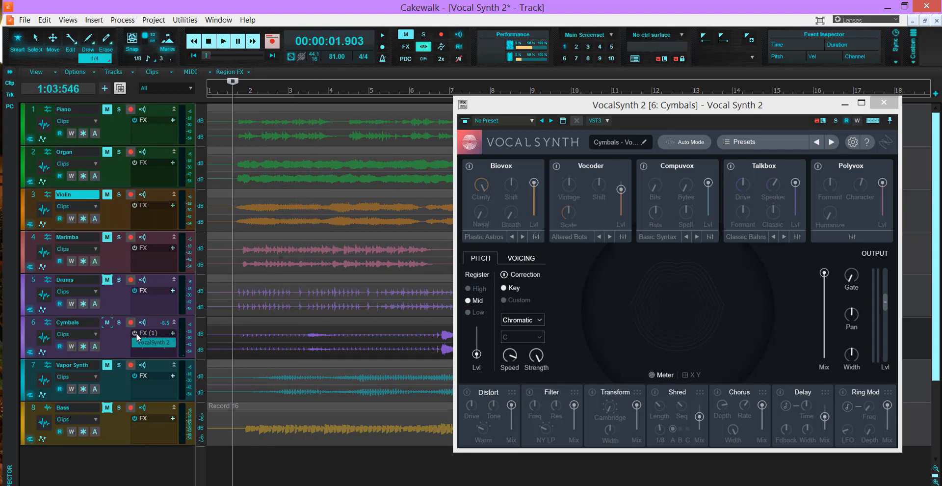
Enable the Cymbals track's effects and audition Biovox's Plastic Astros preset on it
click(147, 342)
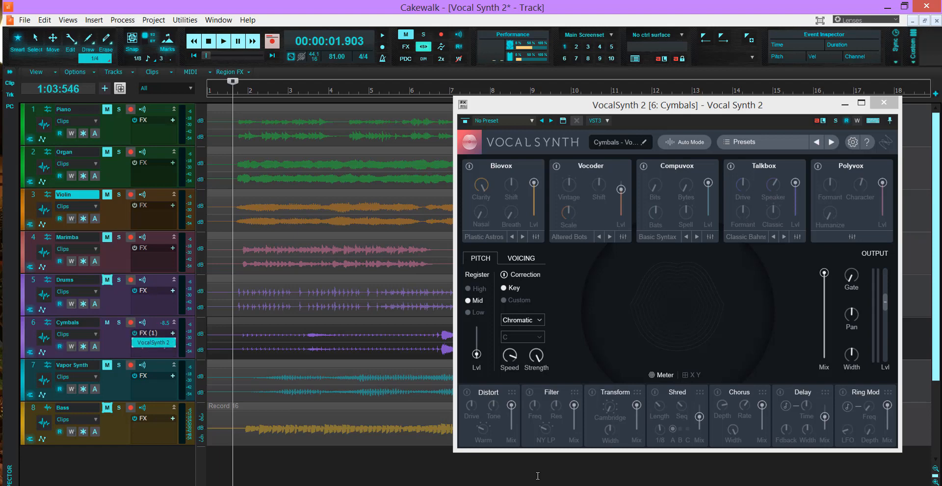
key(space)
click(470, 167)
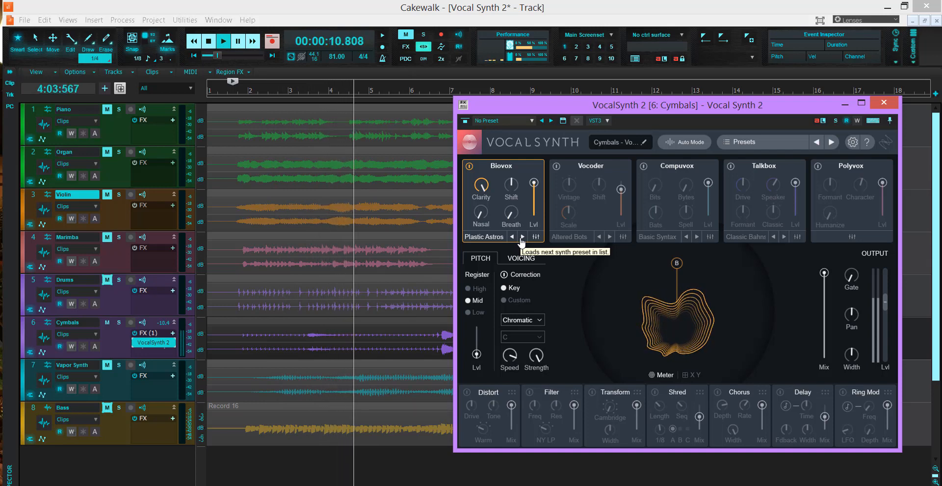
key(space)
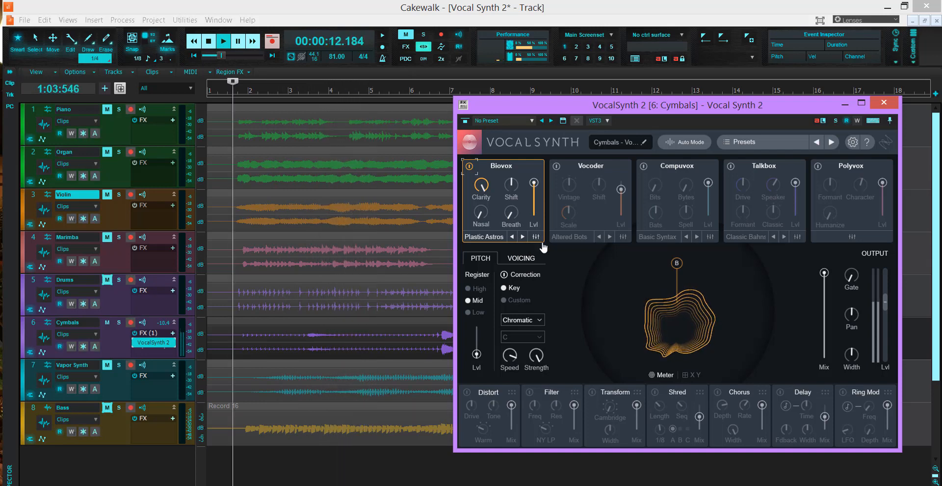